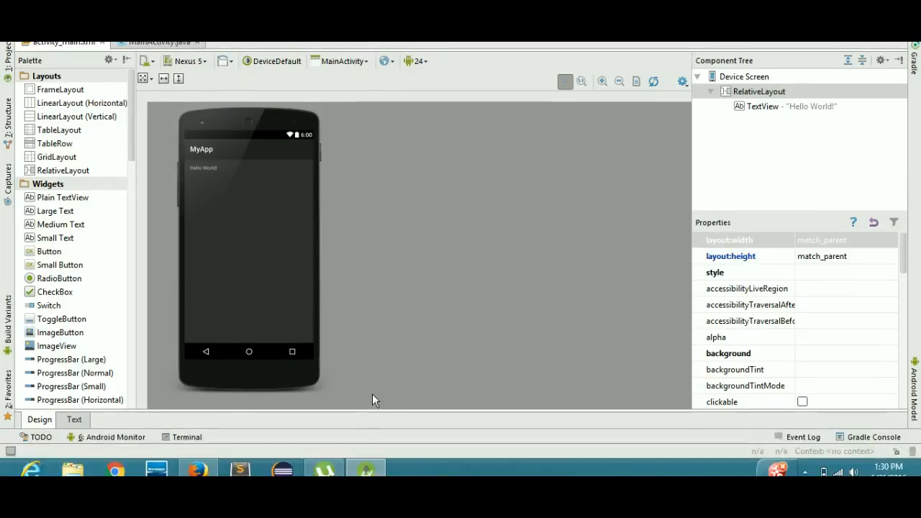
Switch to Firefox and open the Genymotion – Fast And Easy Android Emulation site from the genymotion search results
click(200, 464)
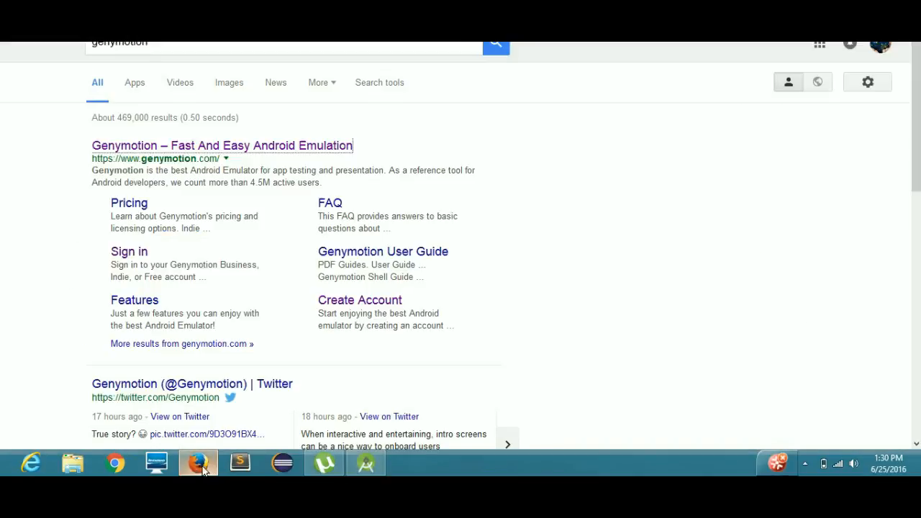
middle_click(200, 147)
drag(198, 123, 85, 122)
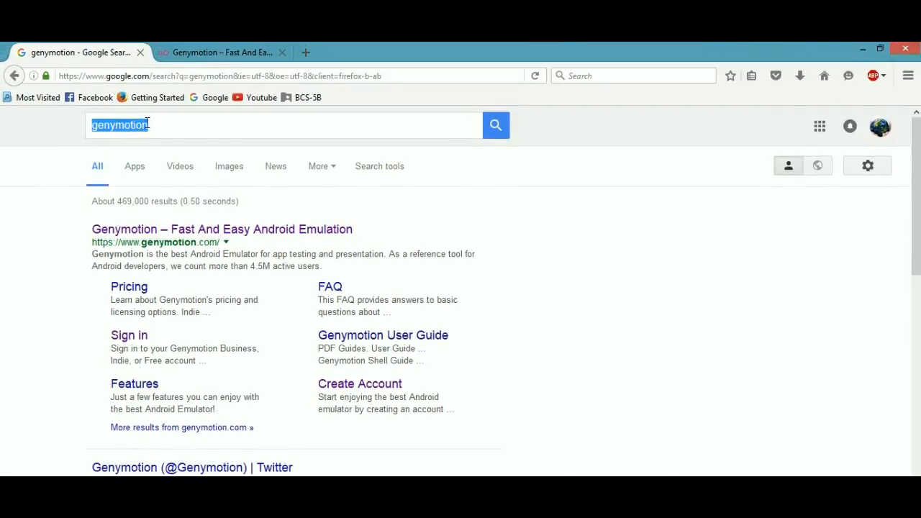
click(148, 127)
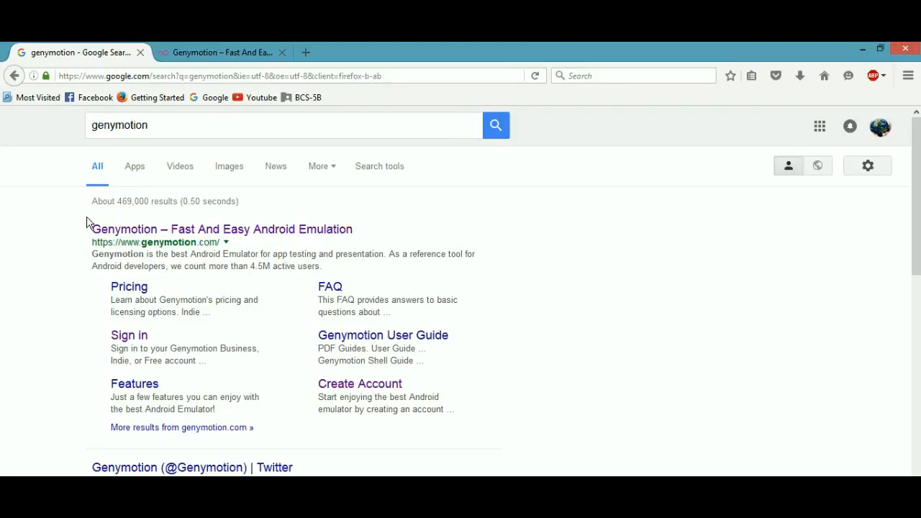
scroll(362, 346, down, 5)
scroll(339, 391, up, 5)
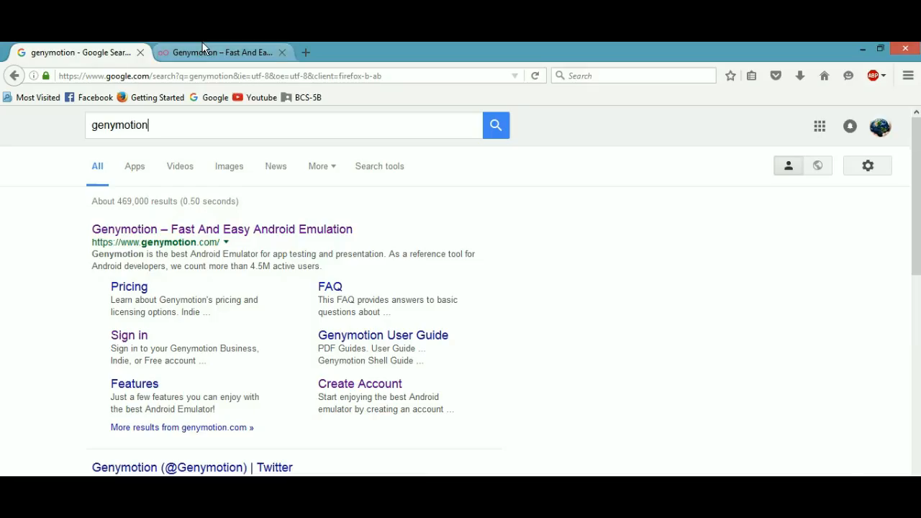
click(221, 45)
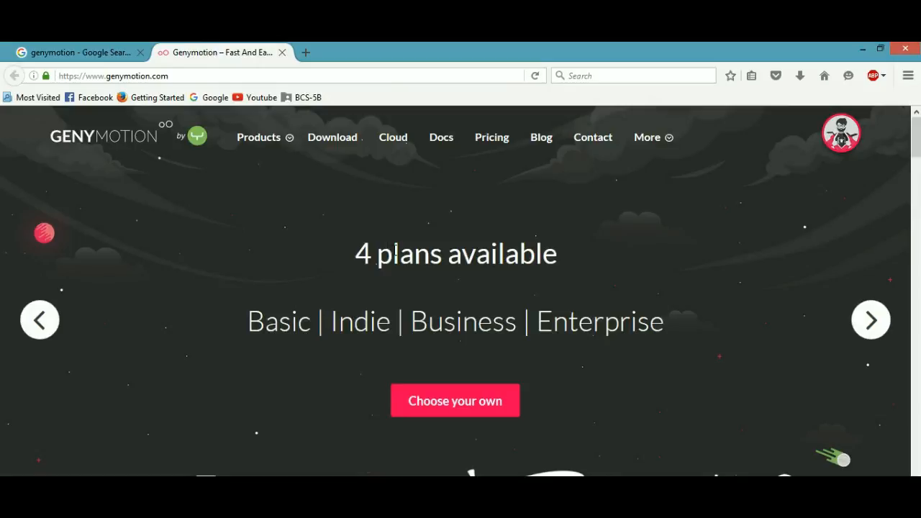
Look through the Genymotion homepage, including its user profiles, features and available plans
scroll(425, 335, down, 3)
scroll(425, 335, down, 15)
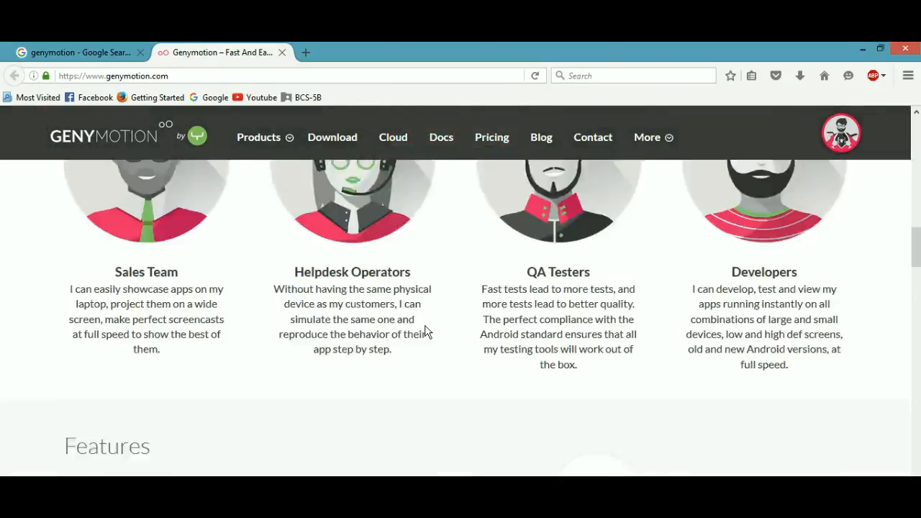
scroll(427, 325, down, 10)
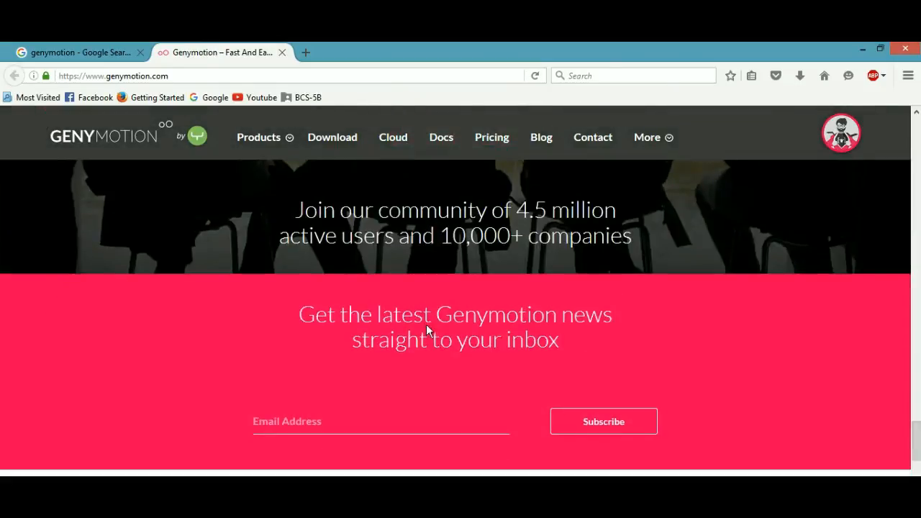
scroll(427, 325, up, 5)
scroll(428, 323, up, 5)
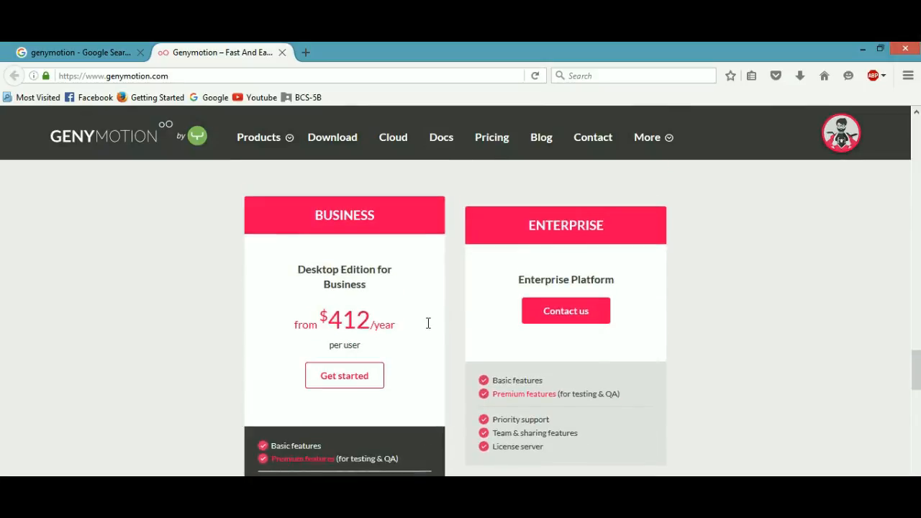
scroll(467, 311, up, 10)
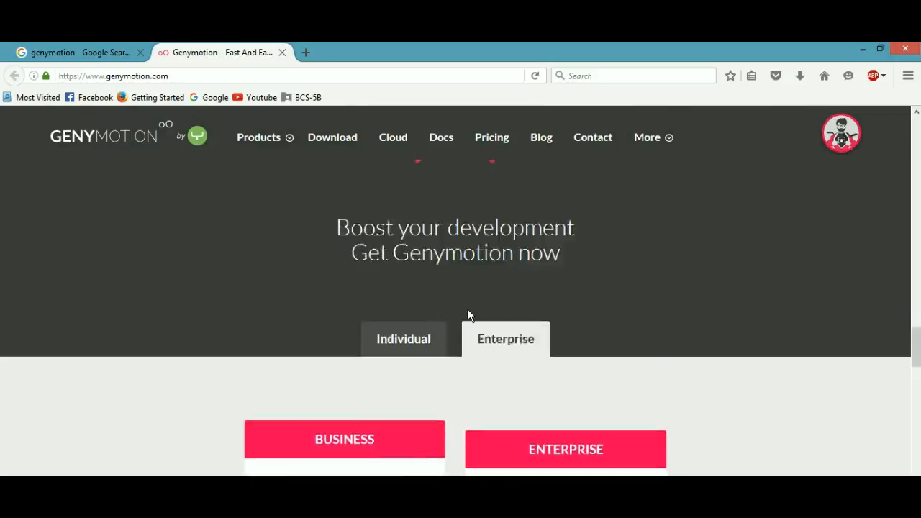
scroll(467, 315, down, 3)
scroll(467, 314, up, 10)
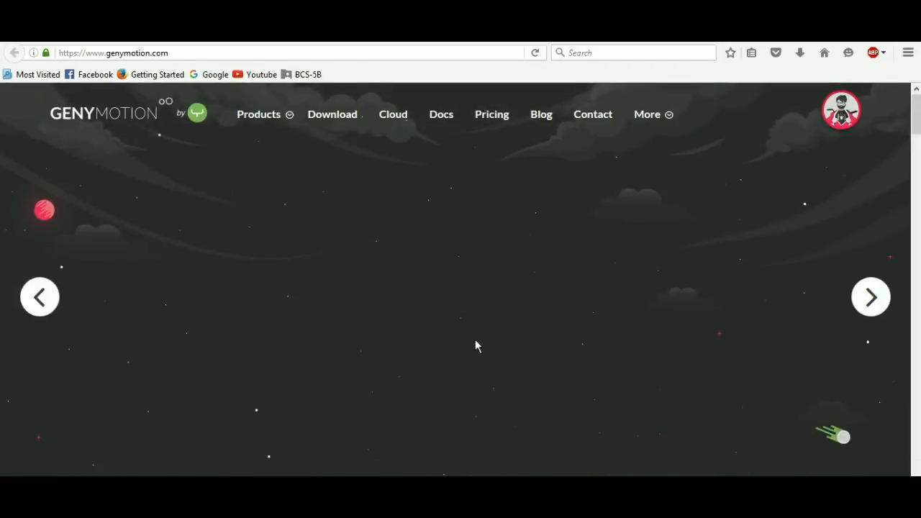
scroll(482, 331, down, 4)
scroll(488, 324, up, 4)
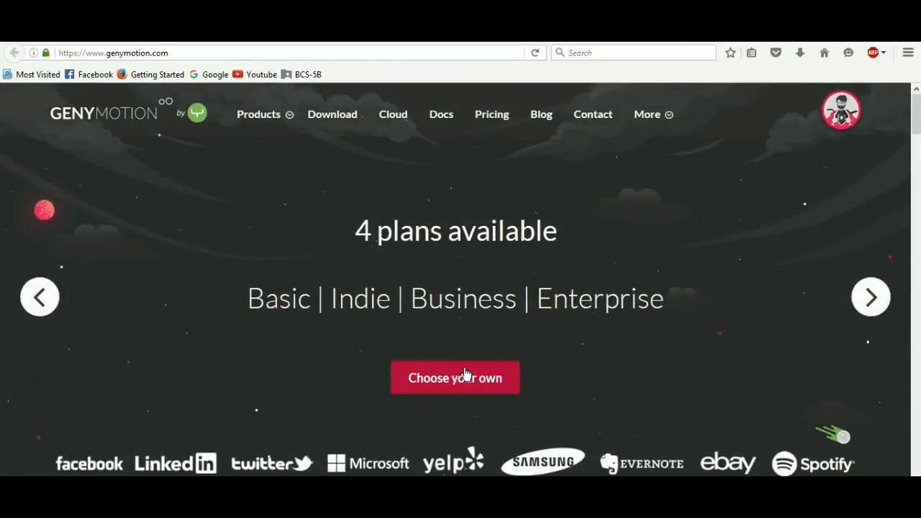
Open the Genymotion pricing page and review the Business and Enterprise plans
click(472, 380)
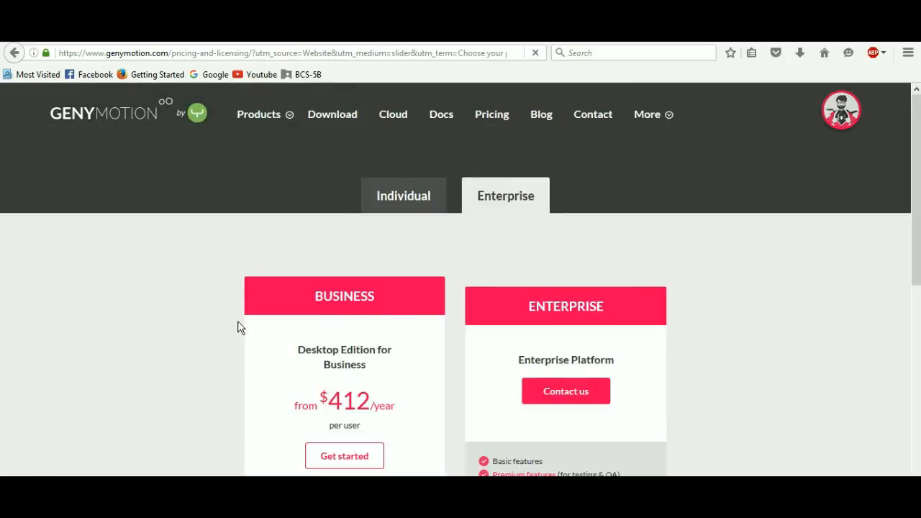
scroll(237, 325, down, 2)
scroll(520, 183, up, 2)
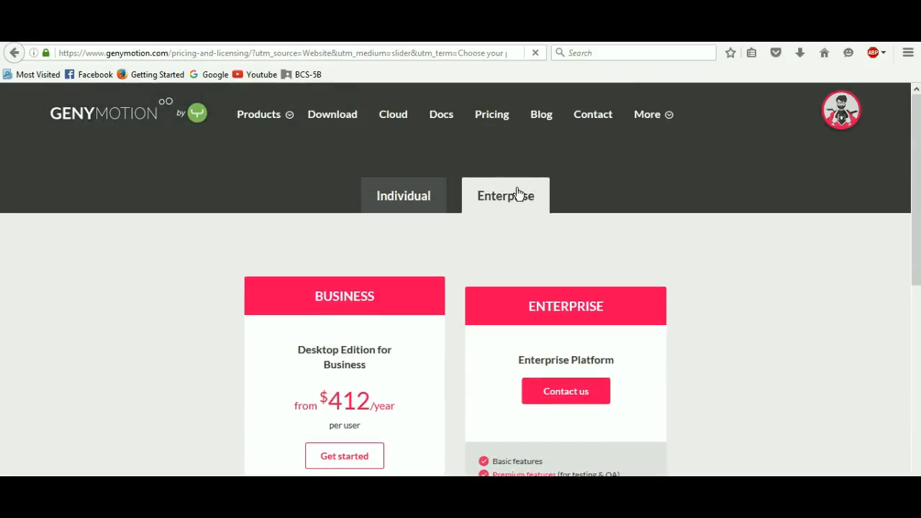
scroll(567, 320, down, 4)
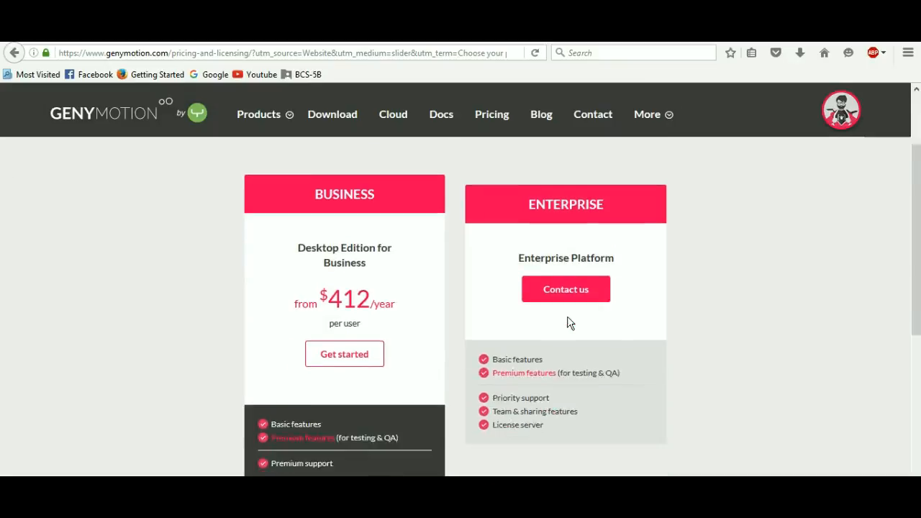
scroll(424, 257, up, 2)
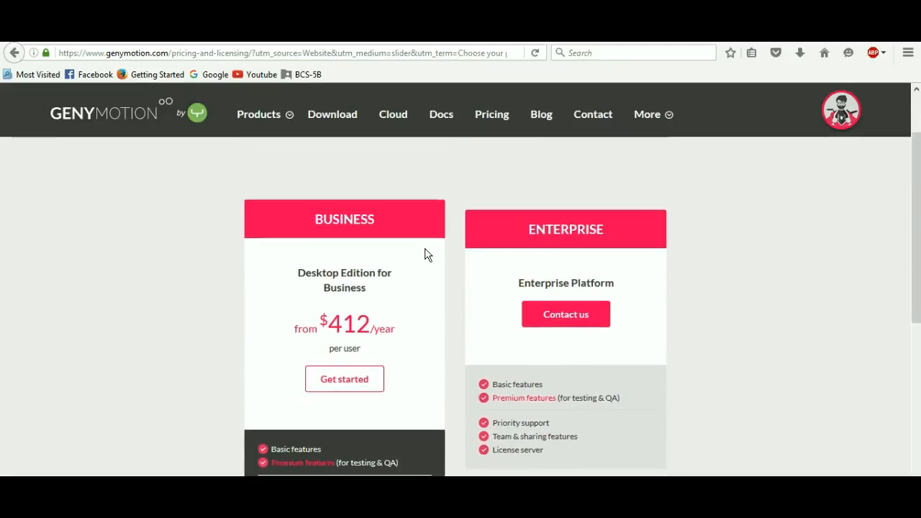
scroll(478, 238, up, 2)
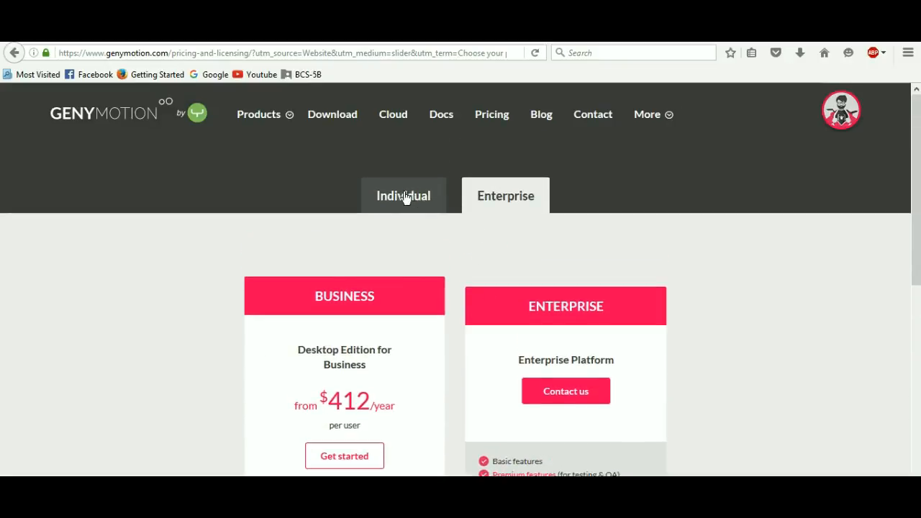
Show the plans for individuals and get started with the free Basic plan
click(428, 199)
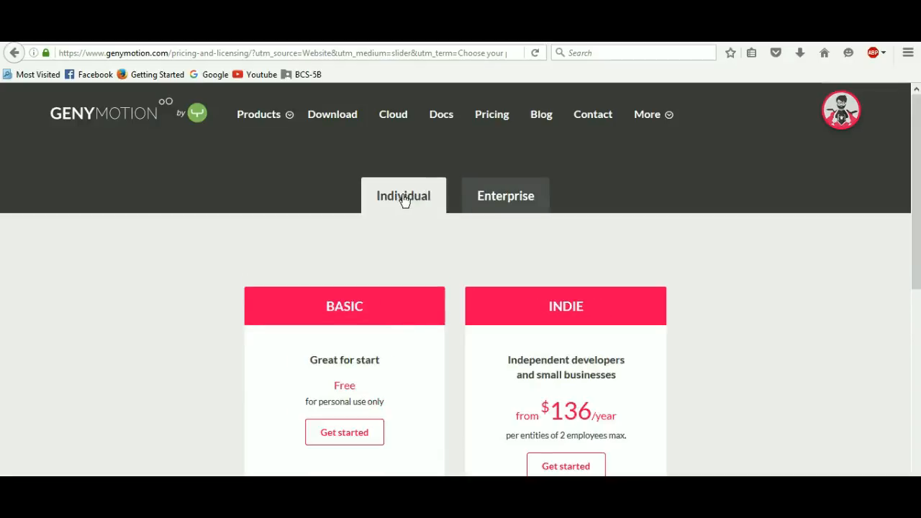
scroll(403, 203, down, 2)
scroll(398, 211, up, 1)
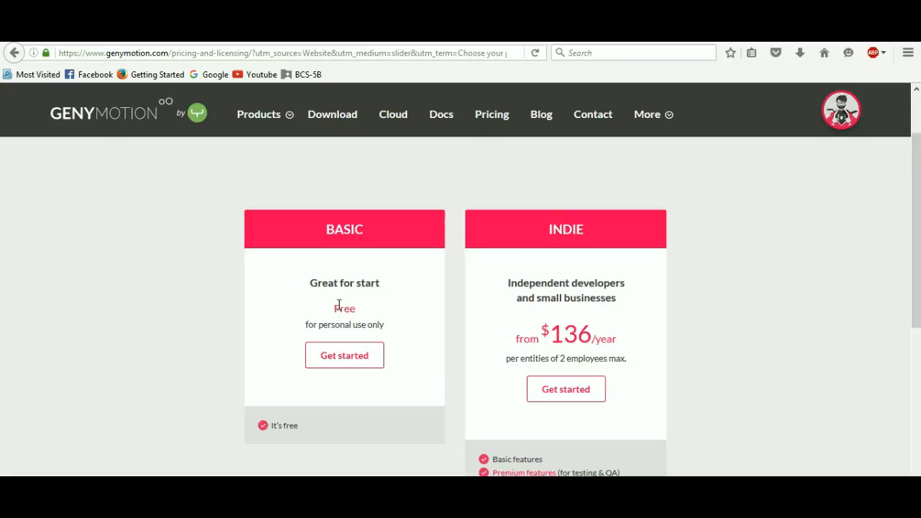
click(353, 359)
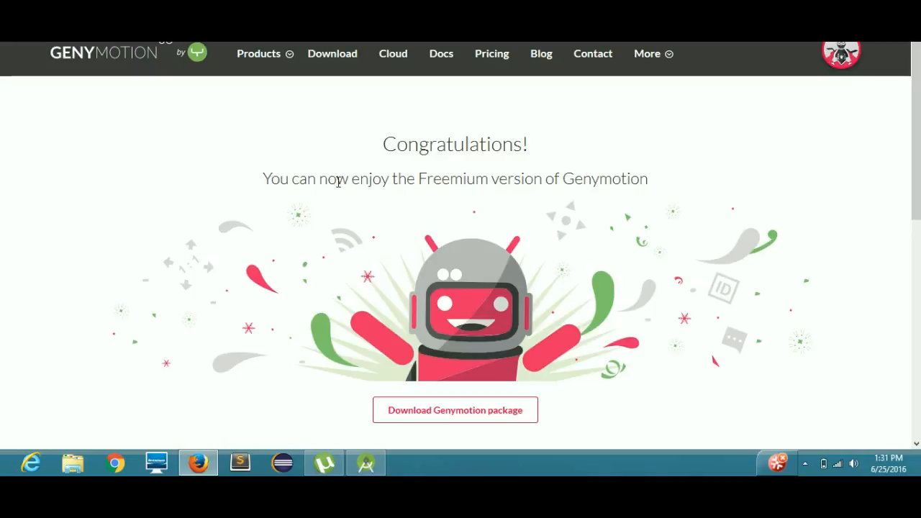
Open the Genymotion package download page from the Freemium confirmation page
scroll(416, 194, down, 5)
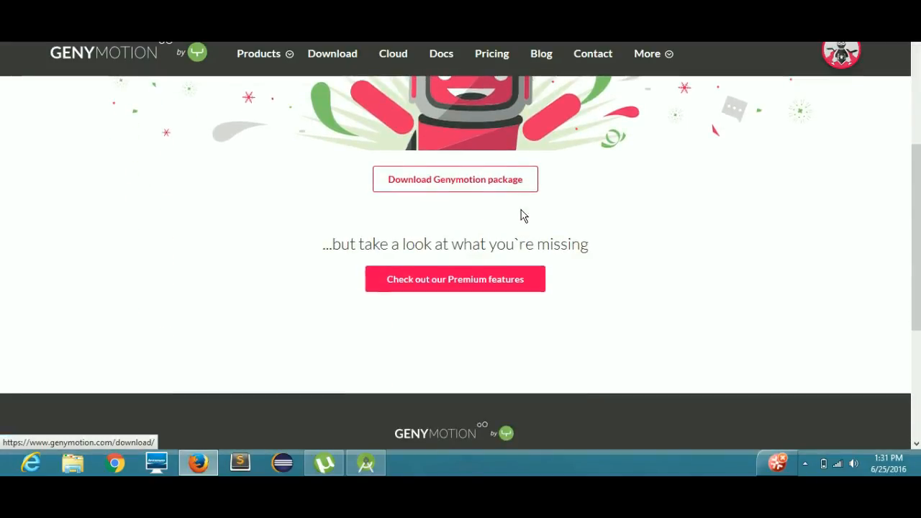
scroll(506, 222, up, 2)
scroll(505, 222, up, 3)
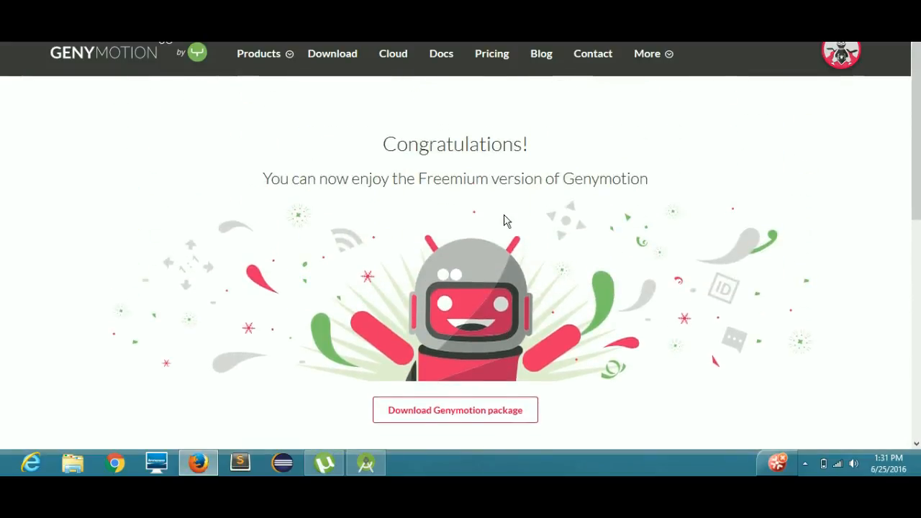
scroll(504, 220, down, 2)
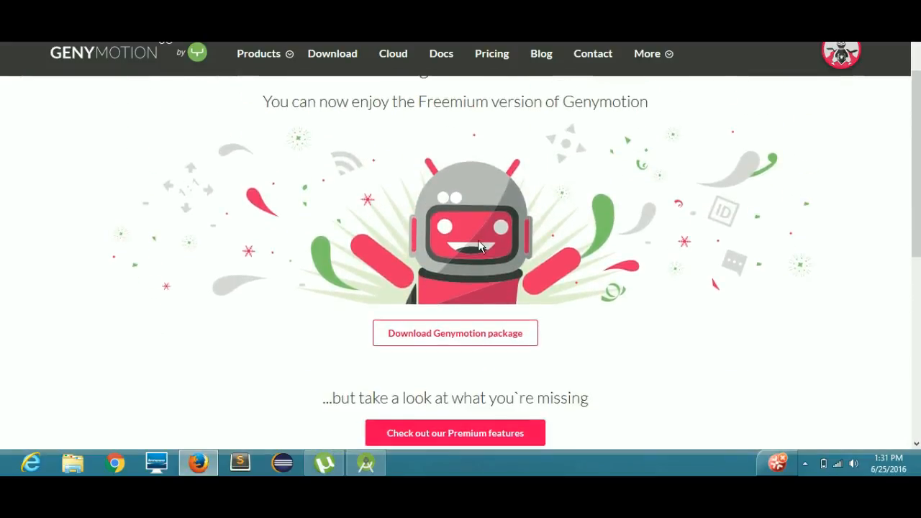
click(453, 338)
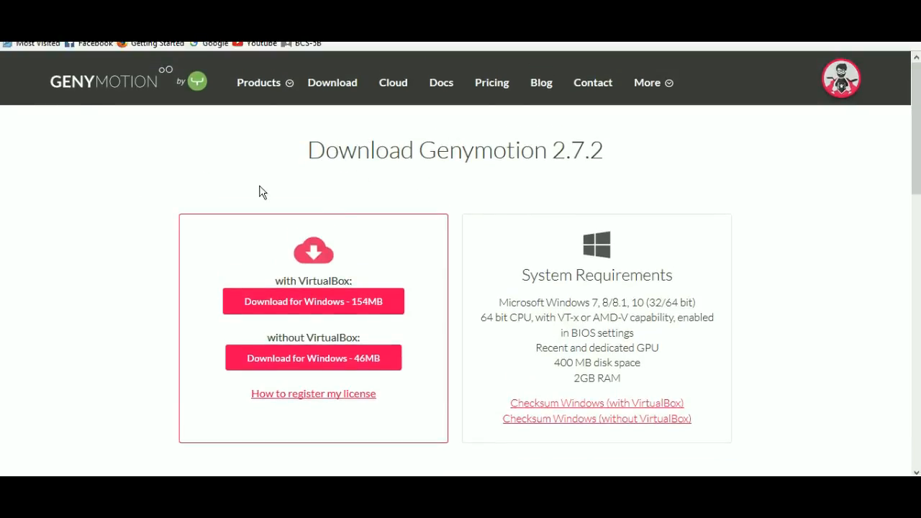
Download the 154 MB Genymotion 2.7.2 installer for Windows that includes VirtualBox
click(306, 302)
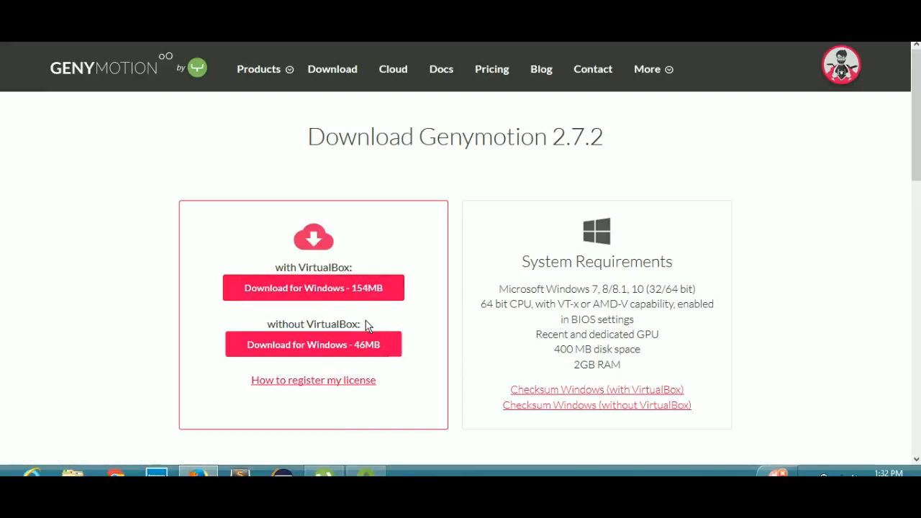
drag(366, 326, 292, 311)
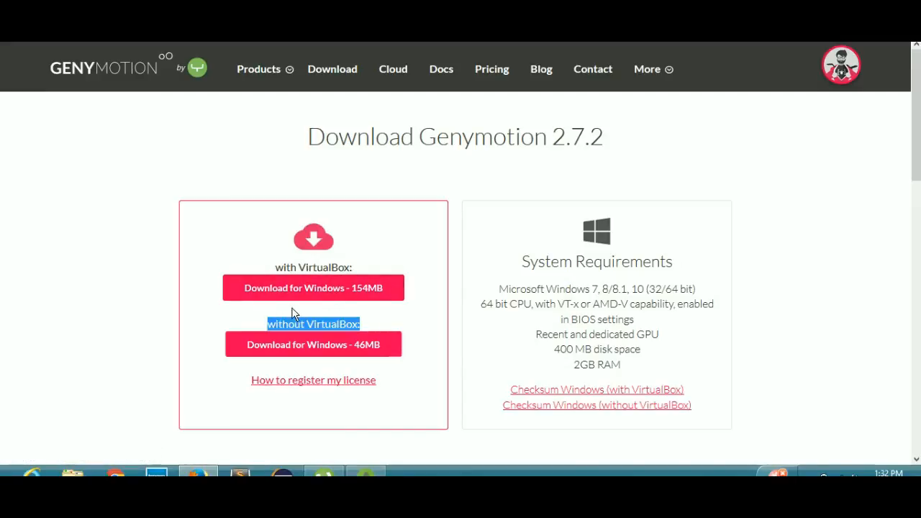
click(133, 319)
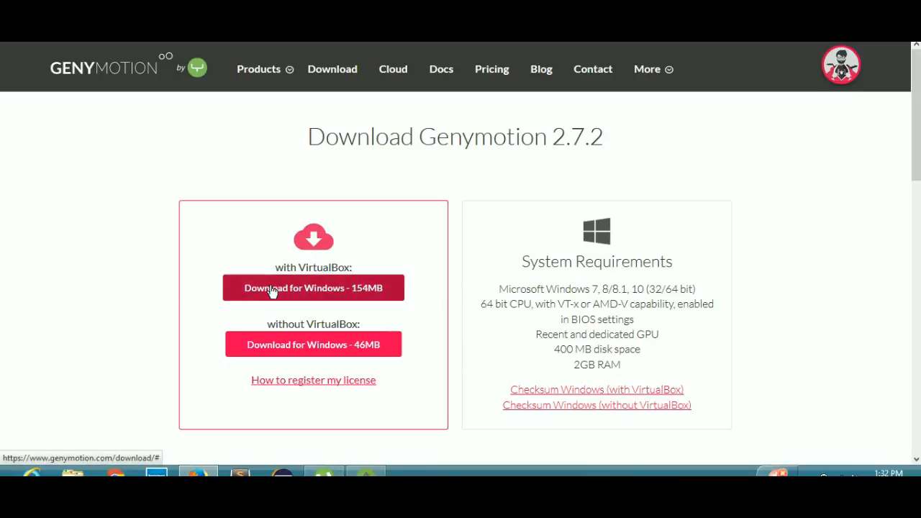
click(360, 290)
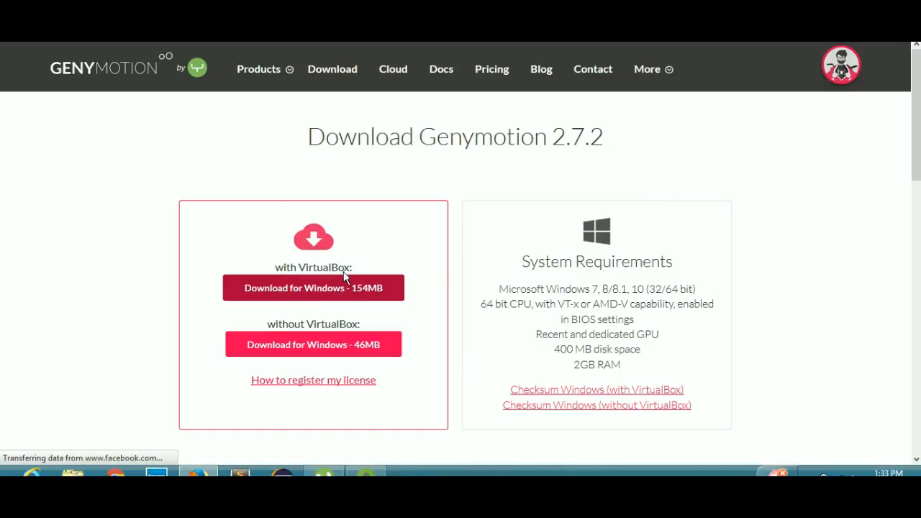
click(446, 274)
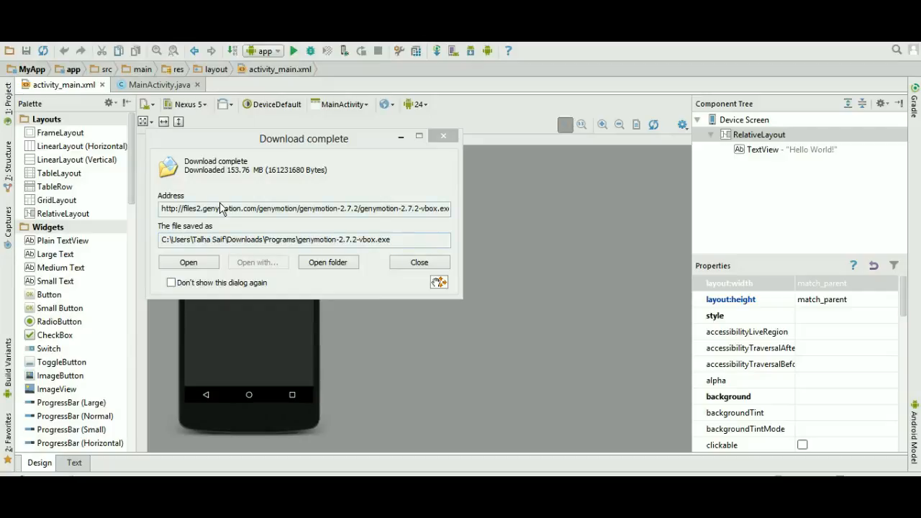
Open the folder containing the finished download and launch the genymotion-2.7.2-vbox installer
drag(322, 146, 514, 97)
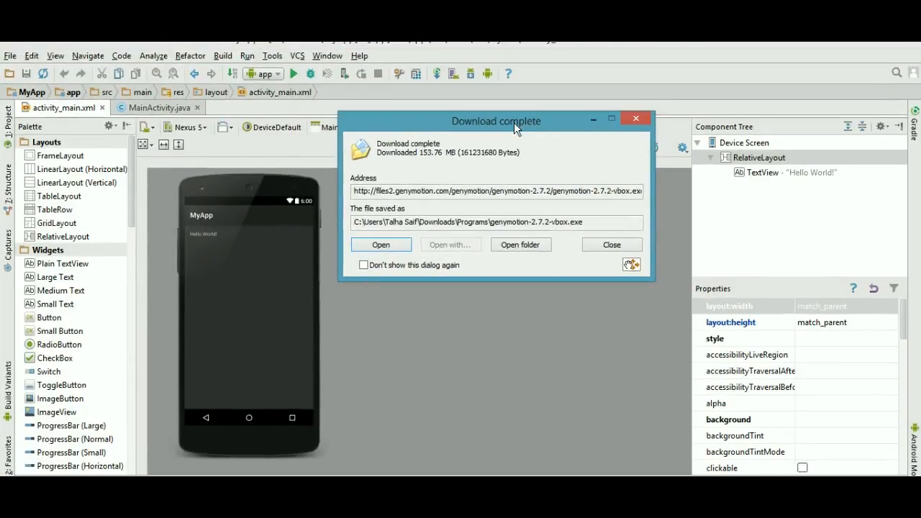
click(529, 248)
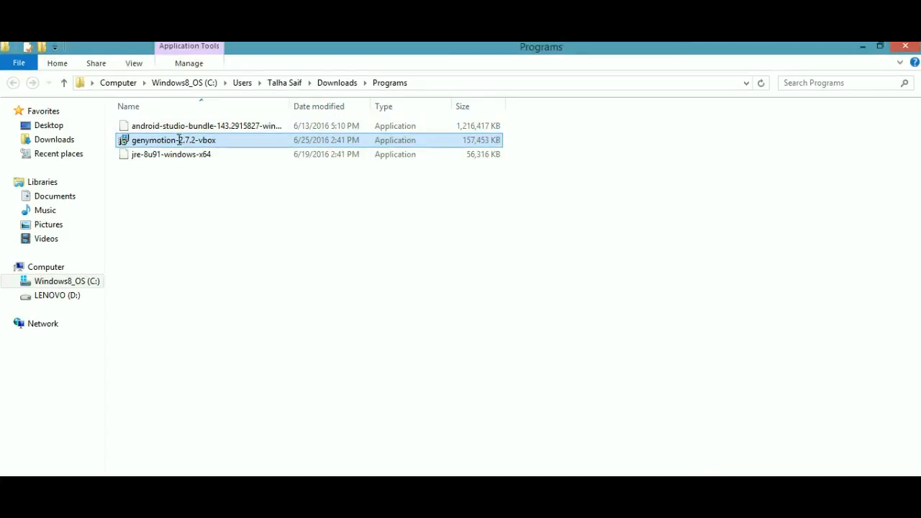
click(179, 140)
click(238, 192)
click(231, 139)
click(233, 138)
click(240, 176)
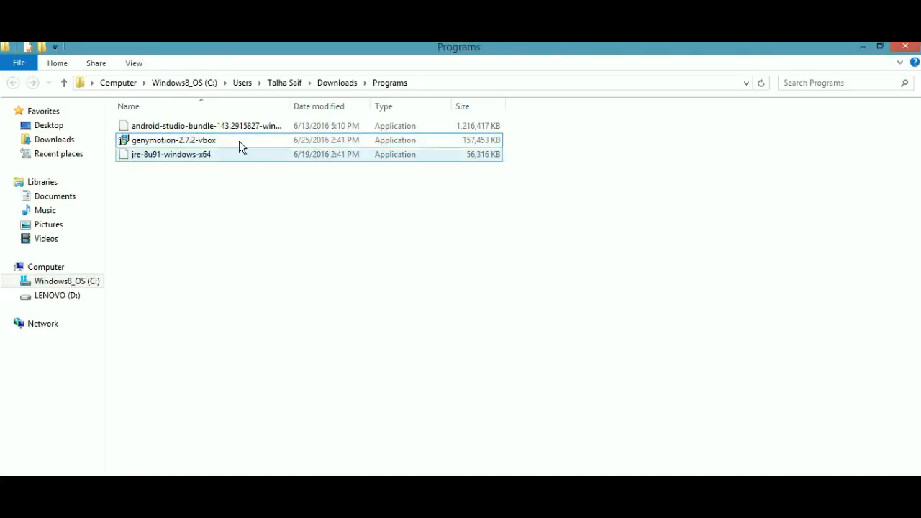
double_click(242, 144)
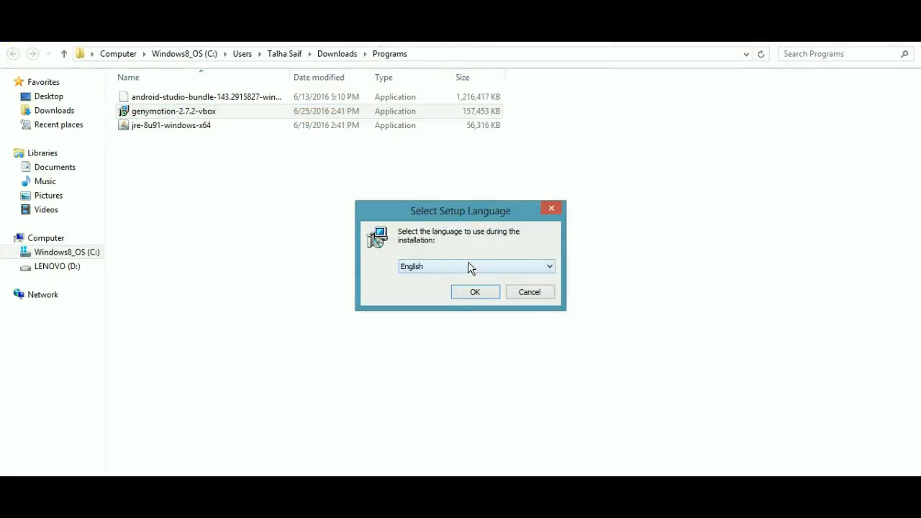
Choose English as the setup language and confirm it
drag(452, 211, 475, 162)
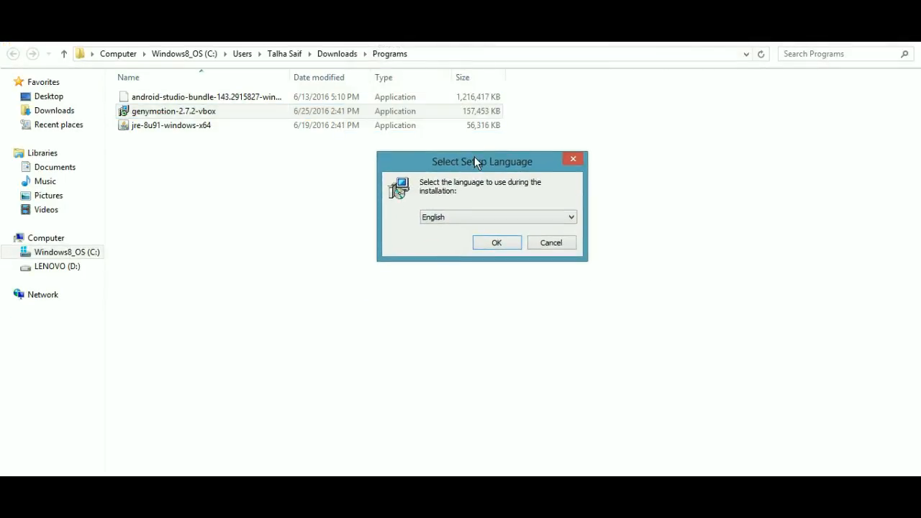
click(511, 220)
click(514, 217)
click(496, 243)
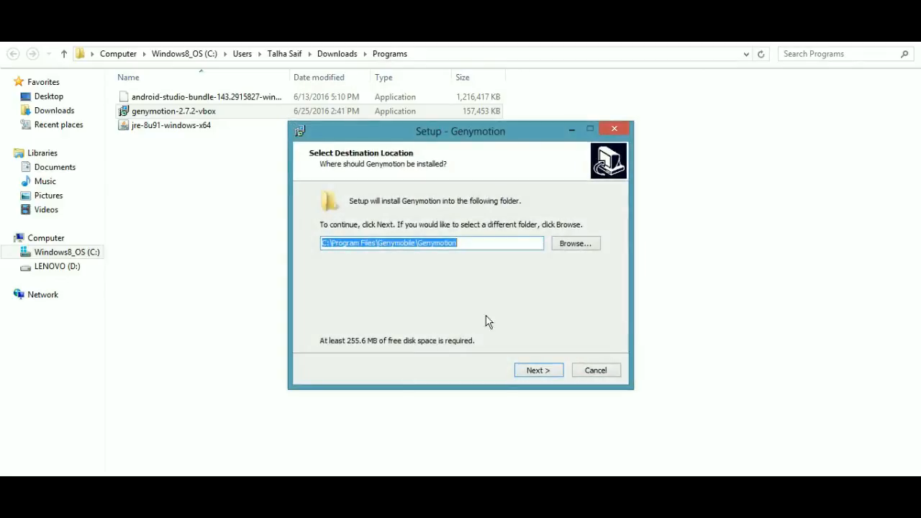
Install Genymotion in C:\Program Files\Genymobile\Genymotion with the Genymotion Start Menu folder and a desktop shortcut
click(467, 241)
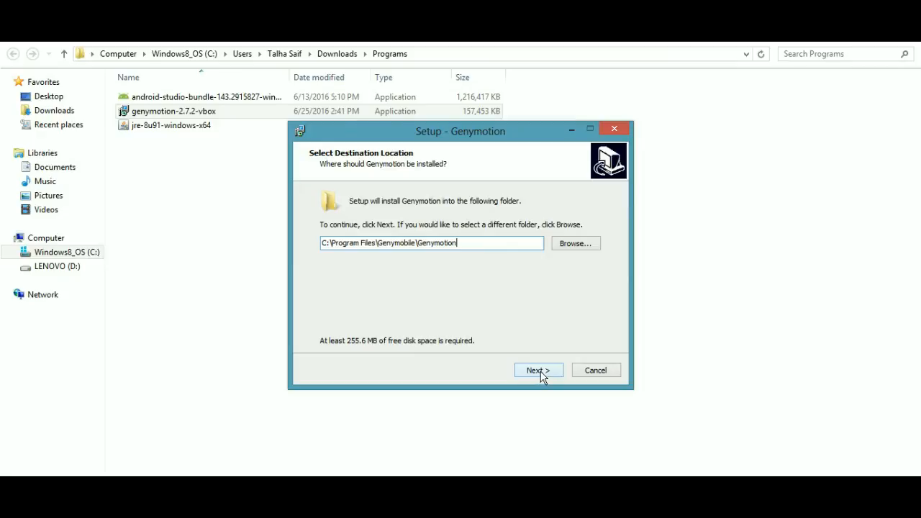
click(538, 370)
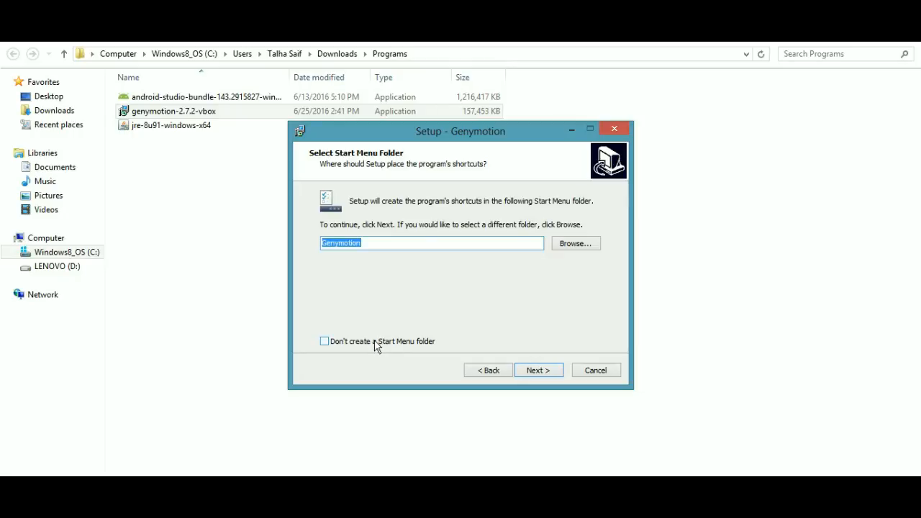
click(552, 374)
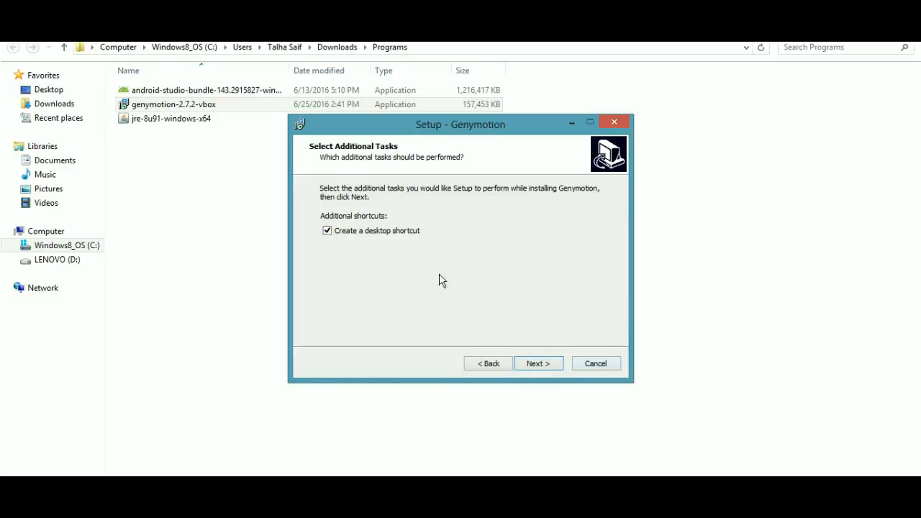
click(539, 363)
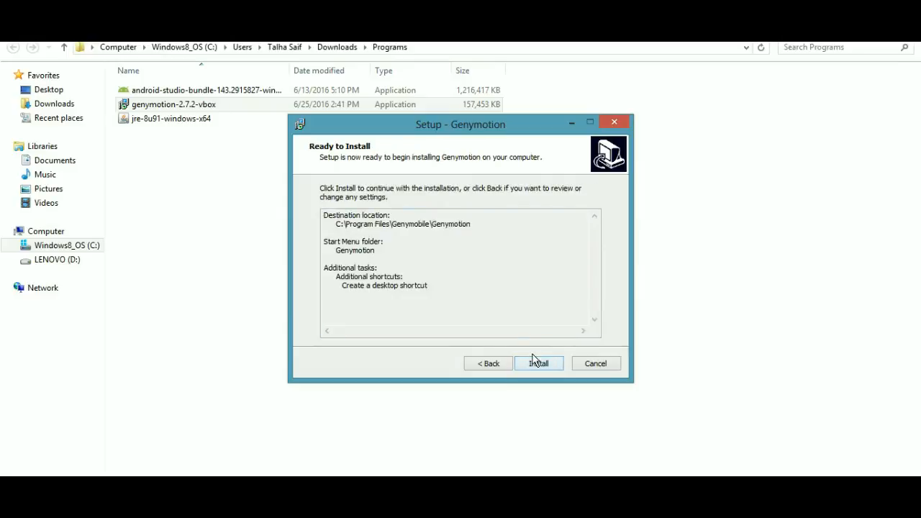
click(536, 364)
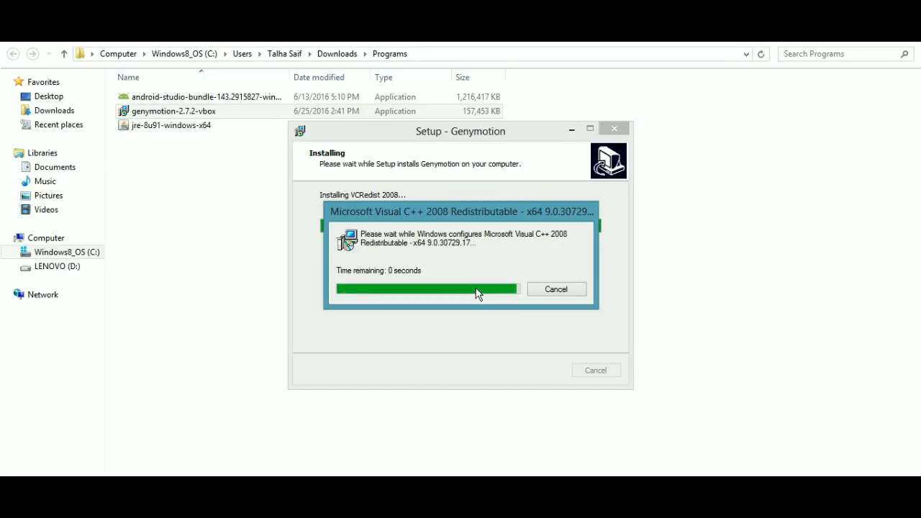
drag(471, 209, 442, 249)
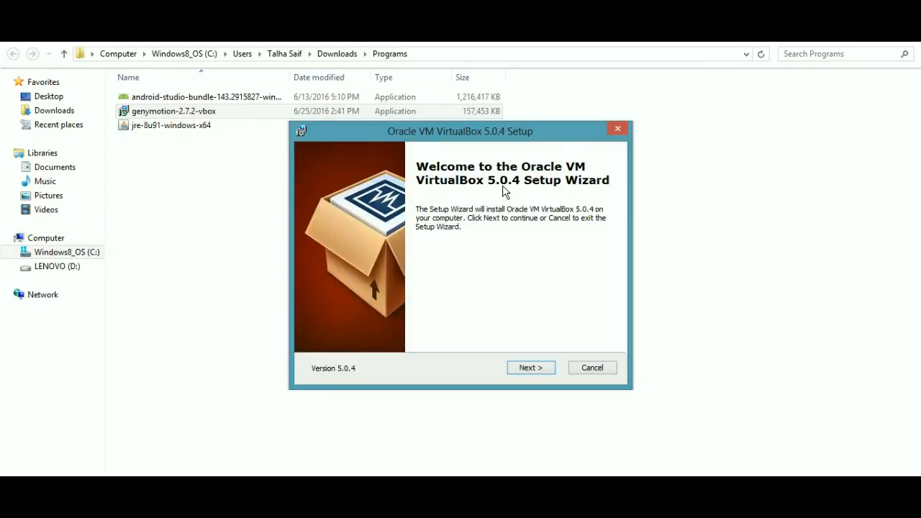
Keep the default VirtualBox 5.0.4 features and location, and toggle the desktop shortcut, Quick Launch shortcut and file association options
click(528, 369)
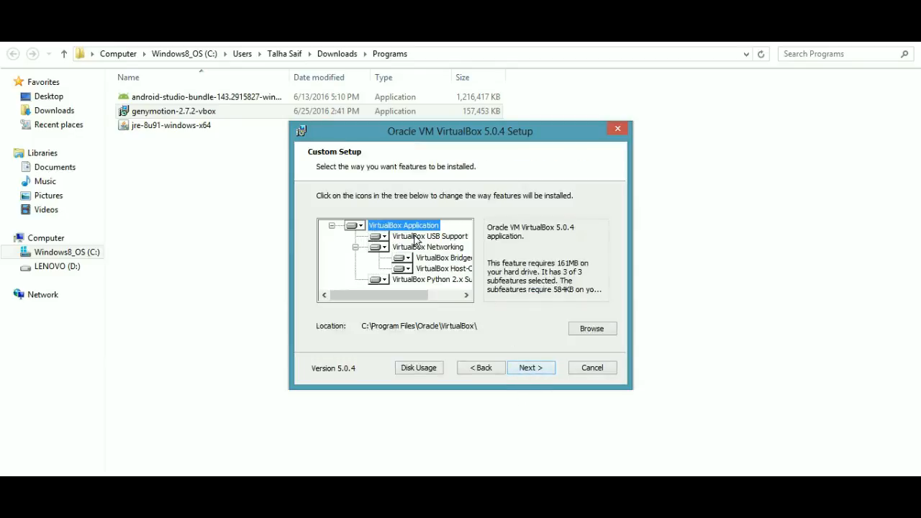
click(523, 369)
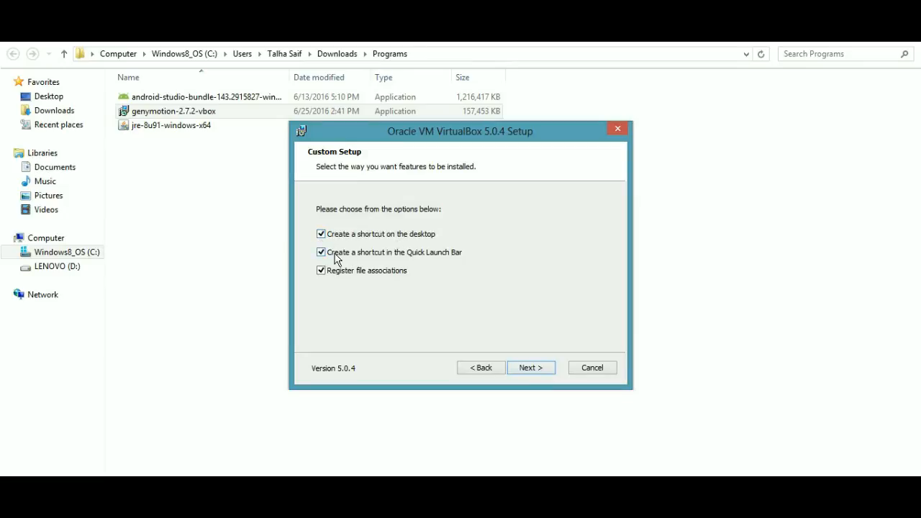
click(321, 234)
click(321, 252)
click(321, 270)
click(531, 367)
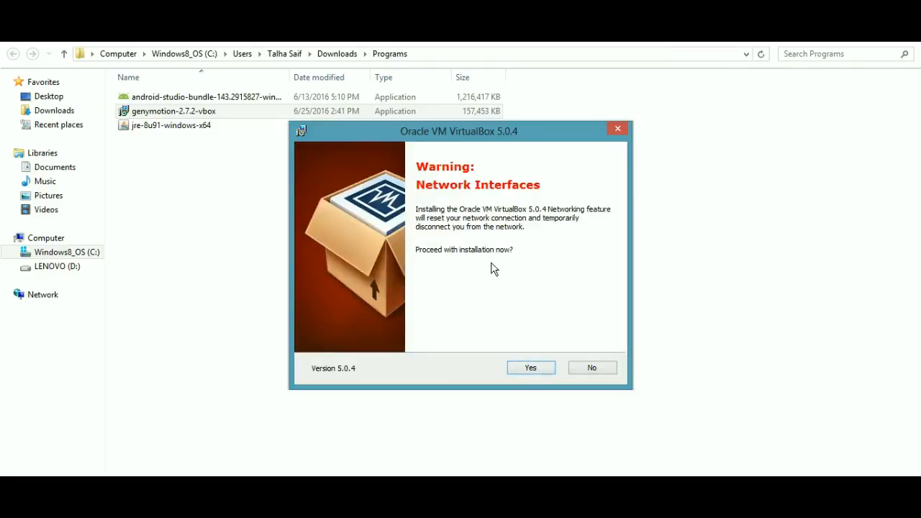
Accept the network interface reset, install VirtualBox 5.0.4 and allow Oracle's Universal Serial Bus device software
click(533, 368)
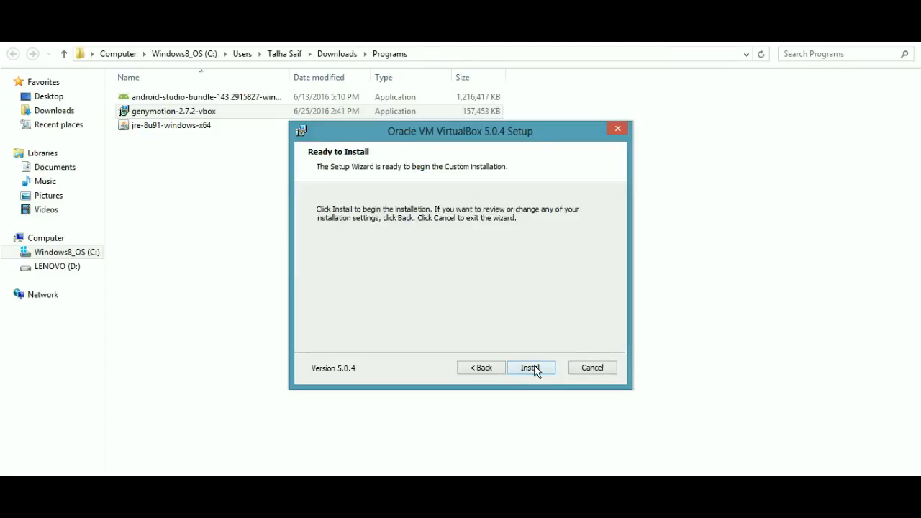
click(533, 368)
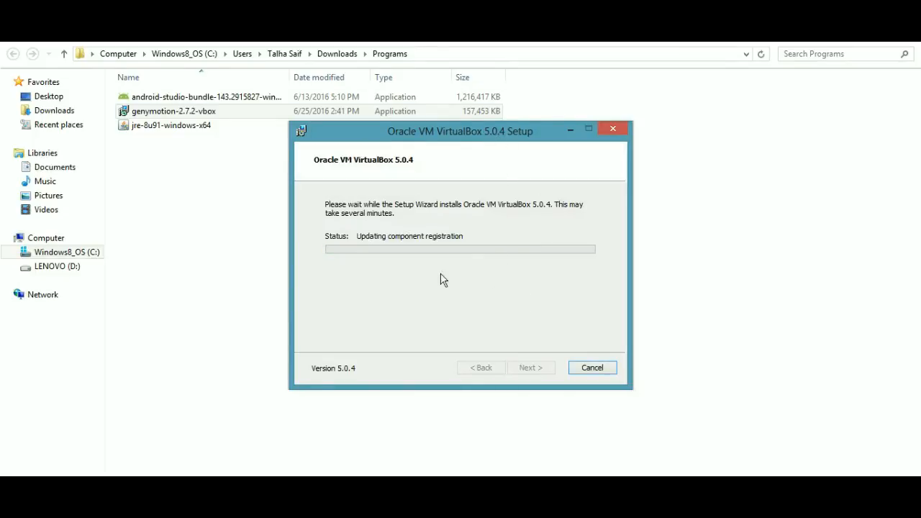
drag(496, 170, 751, 48)
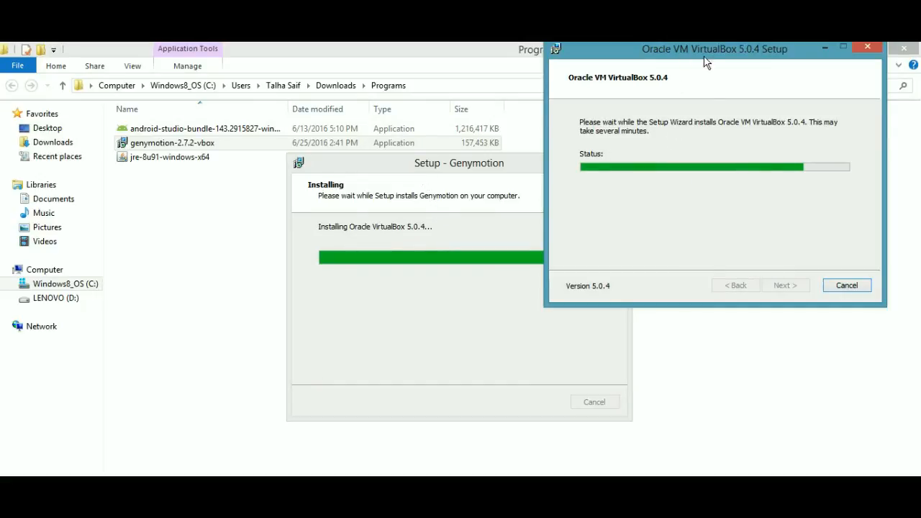
drag(705, 58, 385, 108)
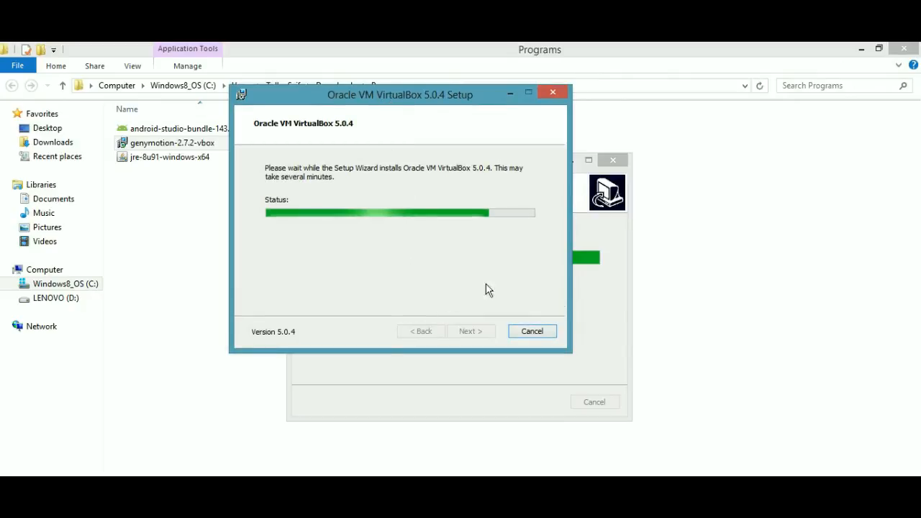
drag(362, 94, 404, 122)
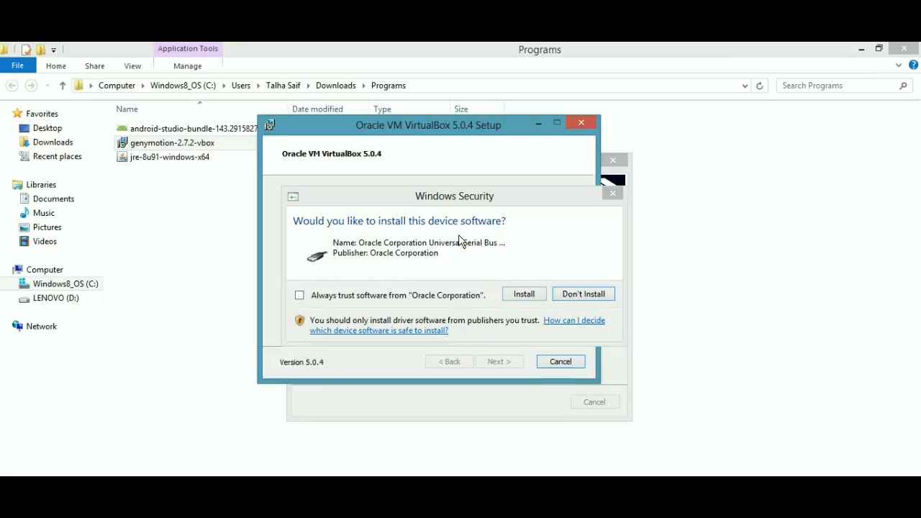
click(523, 294)
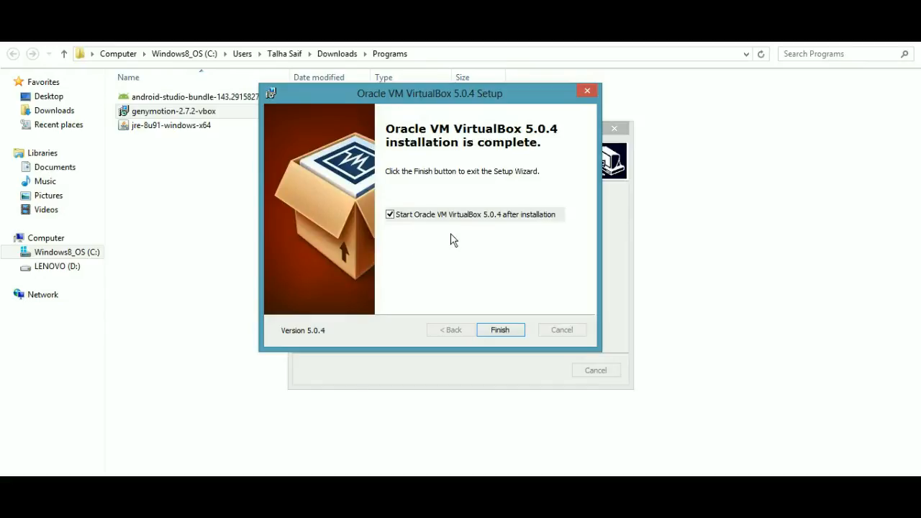
Finish the VirtualBox setup with the option to start it after installation, and close VirtualBox Manager
click(496, 330)
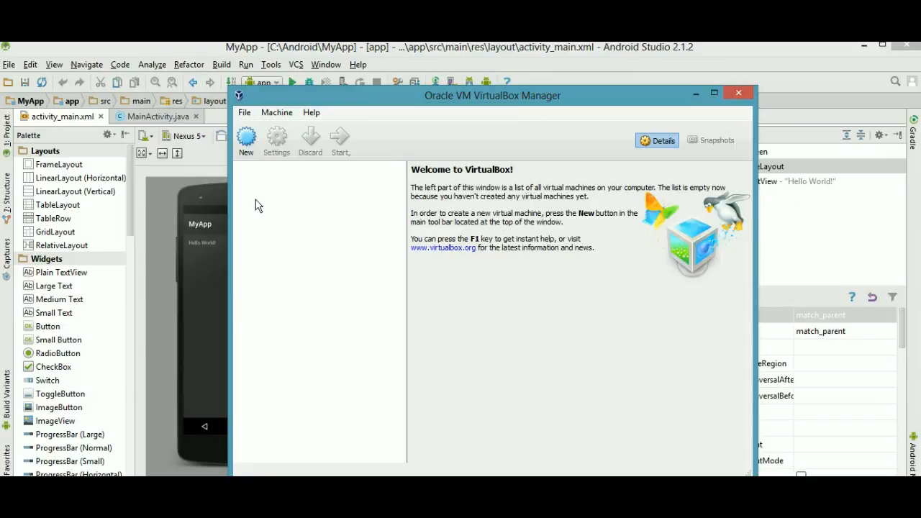
click(742, 93)
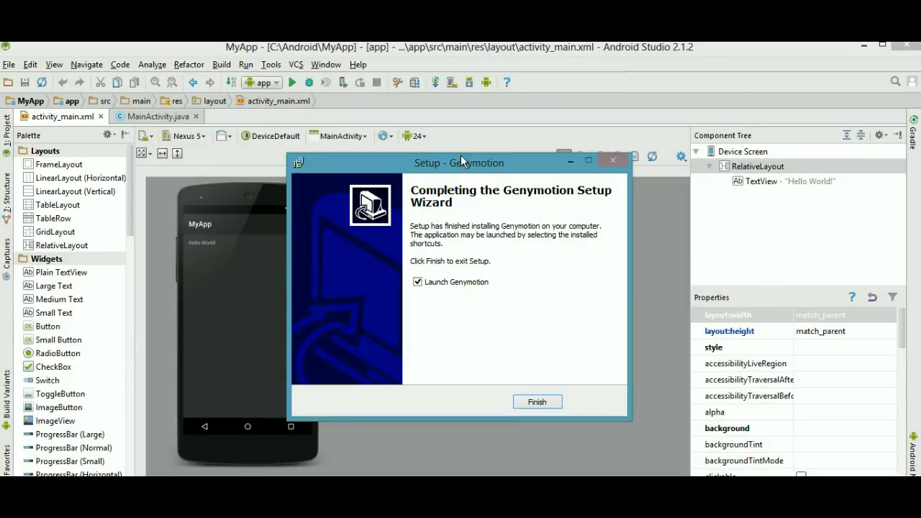
Finish the Genymotion setup with Launch Genymotion enabled and accept the personal-use notice
drag(461, 159, 460, 98)
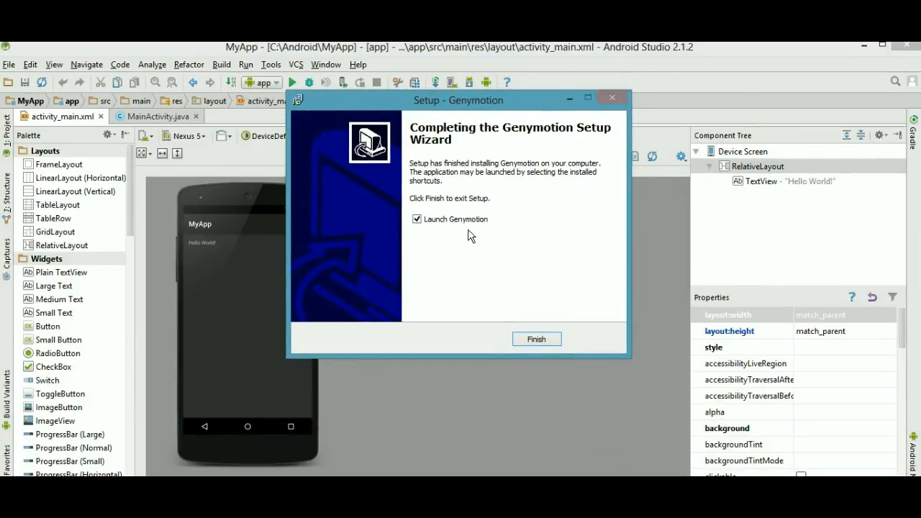
click(557, 342)
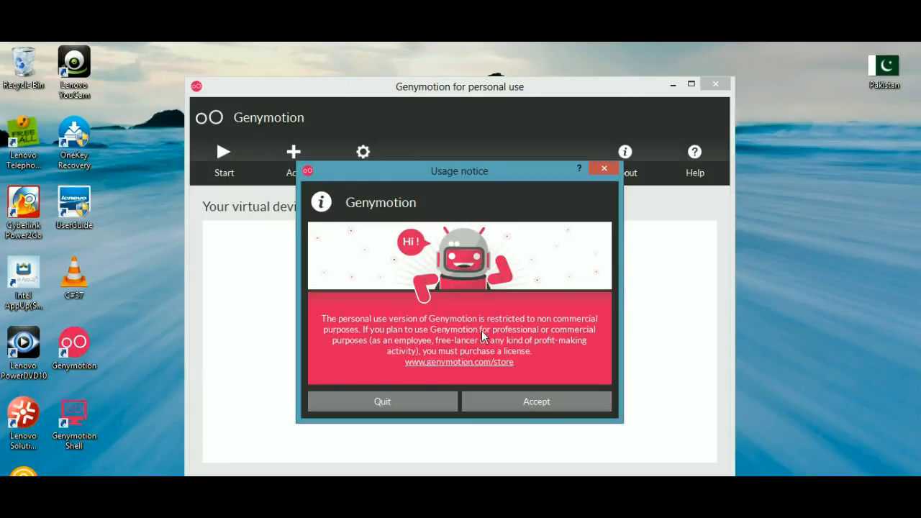
click(545, 395)
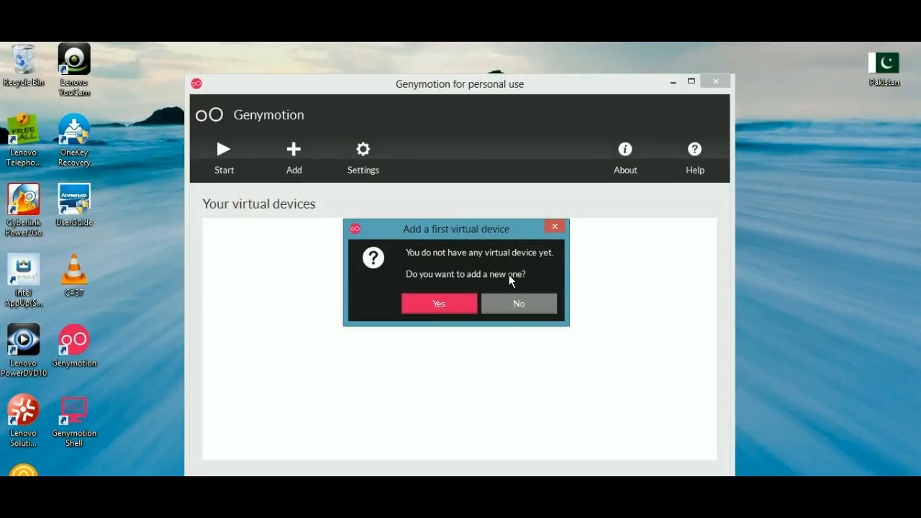
Agree to add a first virtual device and sign in to Genymotion with the account username and password
click(454, 302)
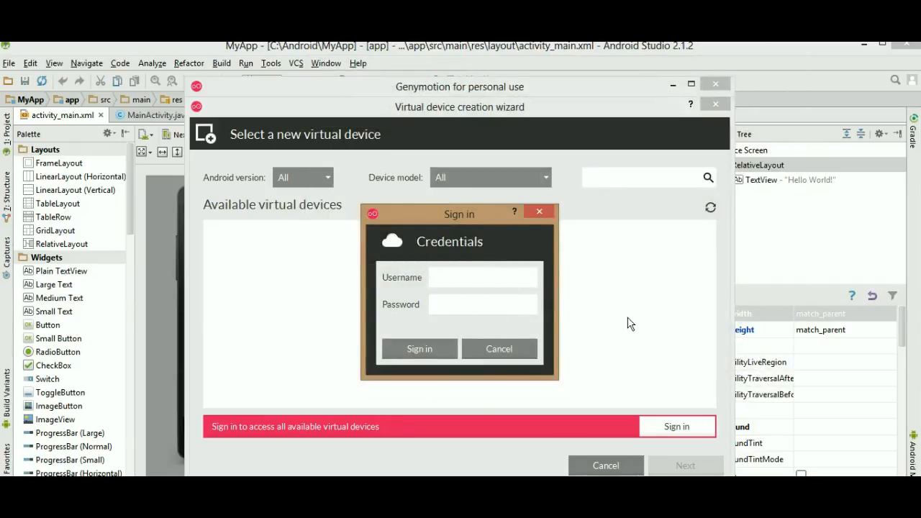
text(co)
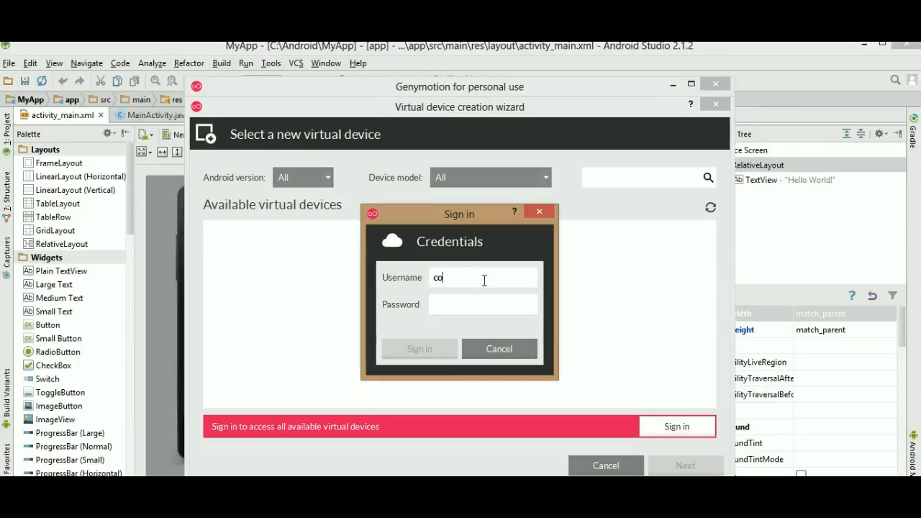
text(eginners)
key(Tab)
text(*******)
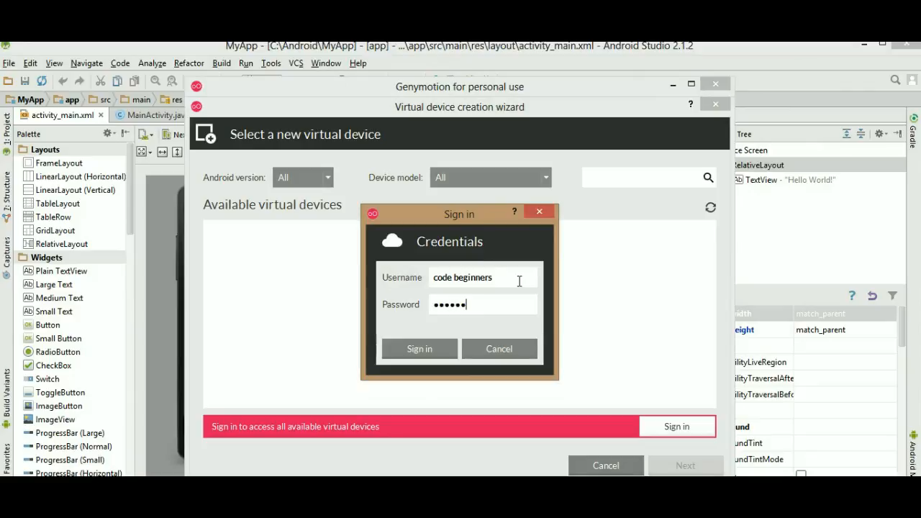
text(******)
click(432, 351)
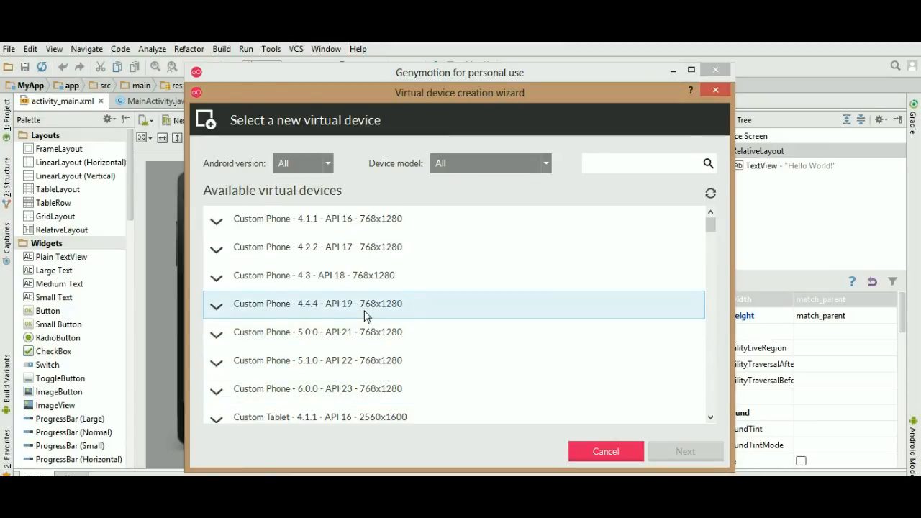
click(365, 315)
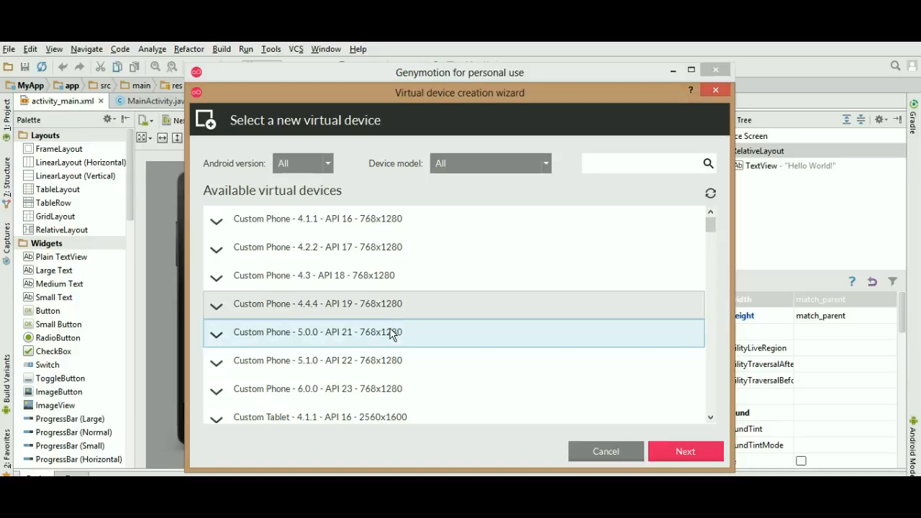
click(392, 333)
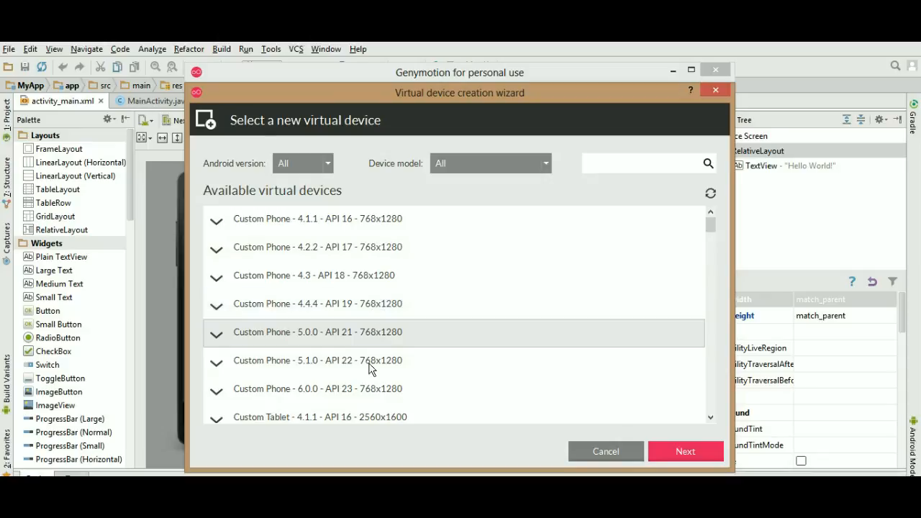
click(382, 311)
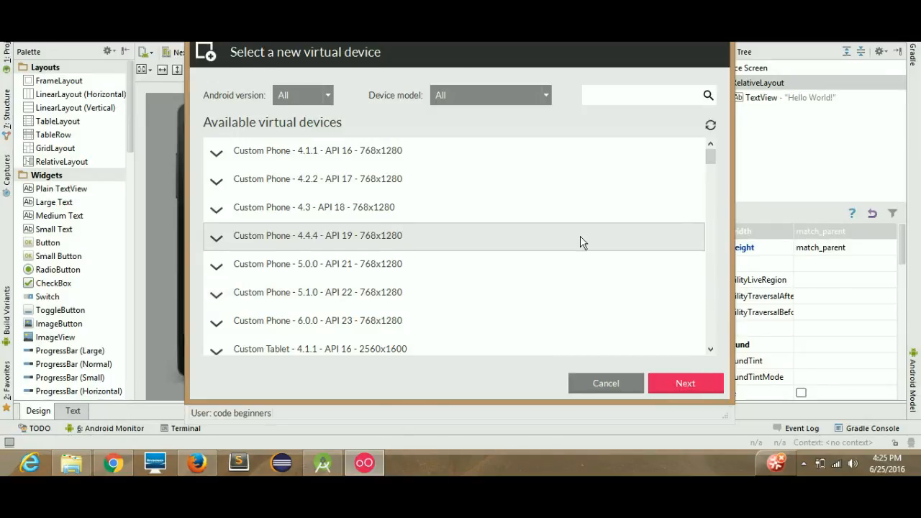
key(Return)
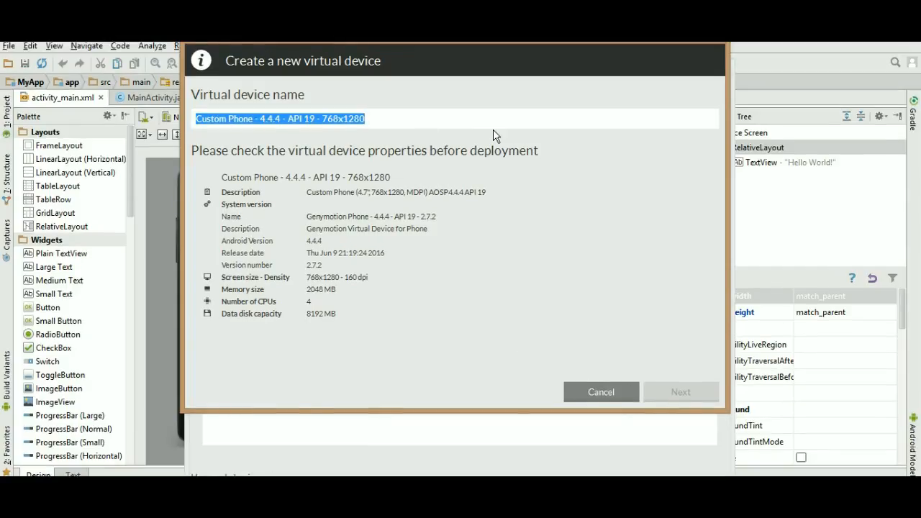
click(510, 123)
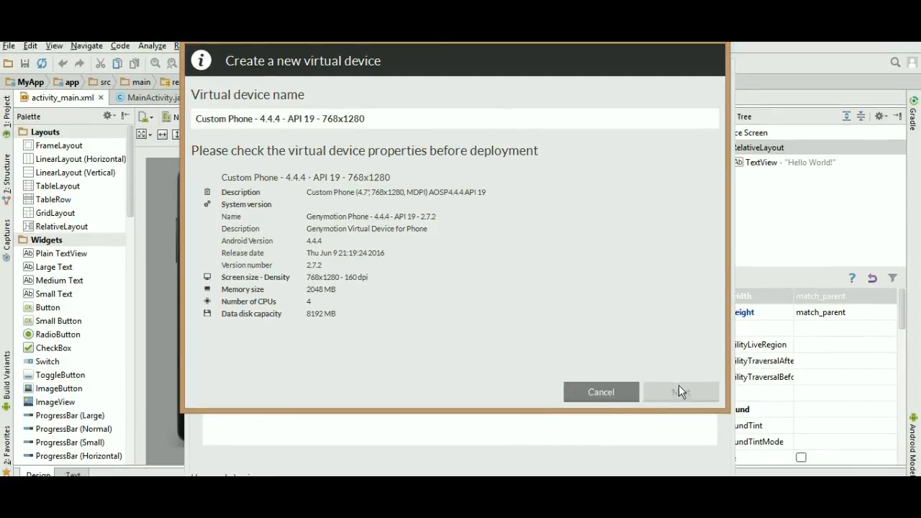
click(618, 386)
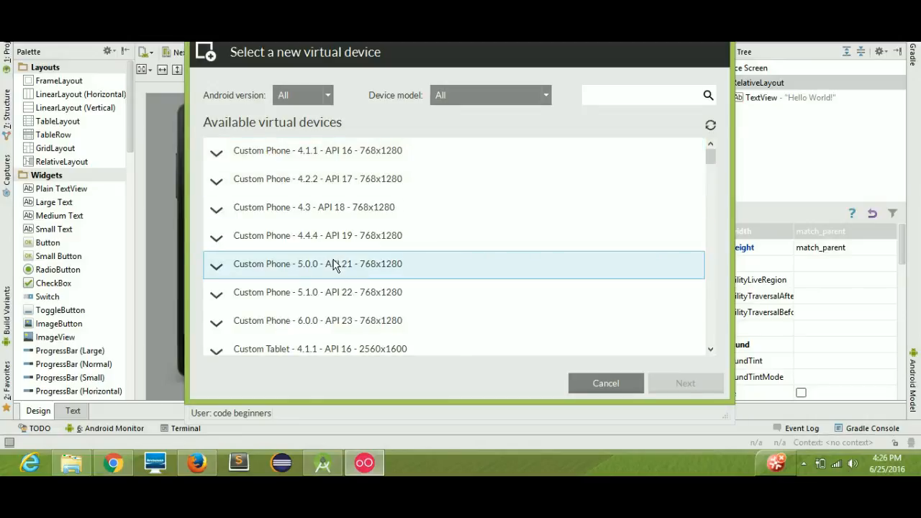
Choose the Custom Phone - 5.0.0 - API 21 - 768x1280 template and name the virtual device lollo
click(348, 268)
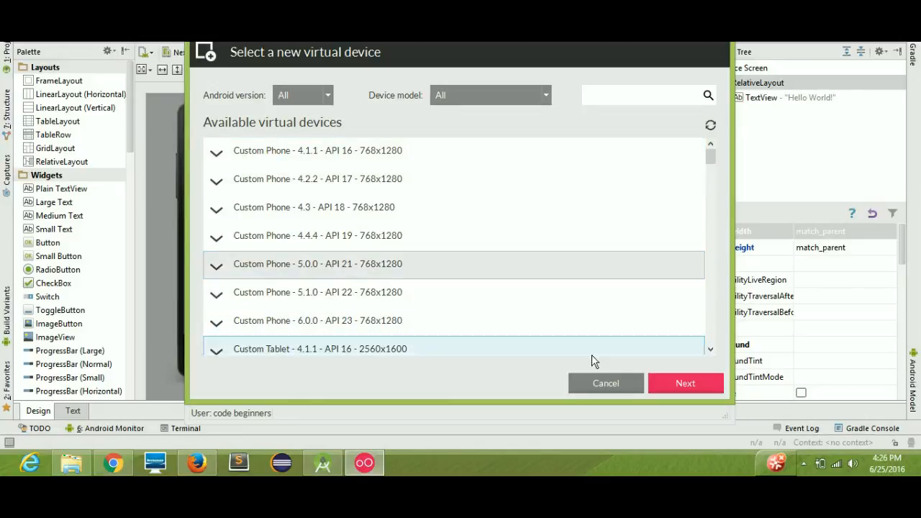
click(664, 386)
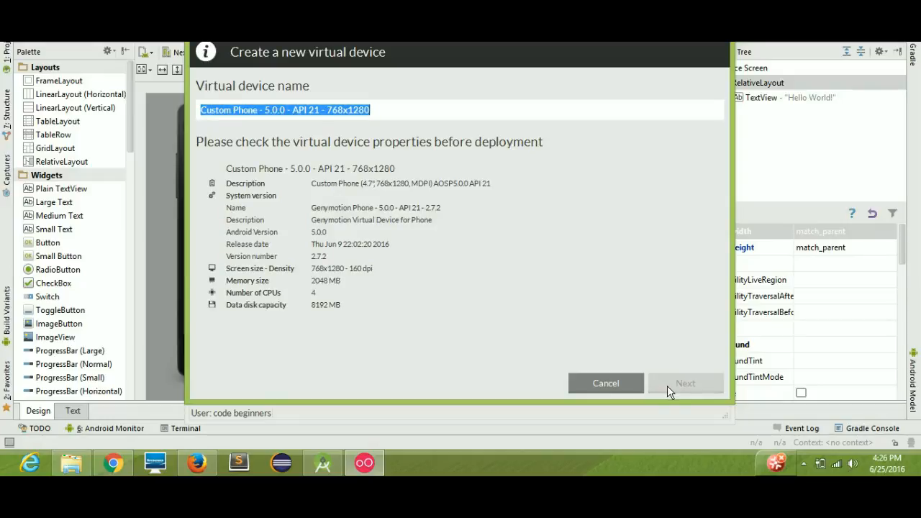
click(418, 110)
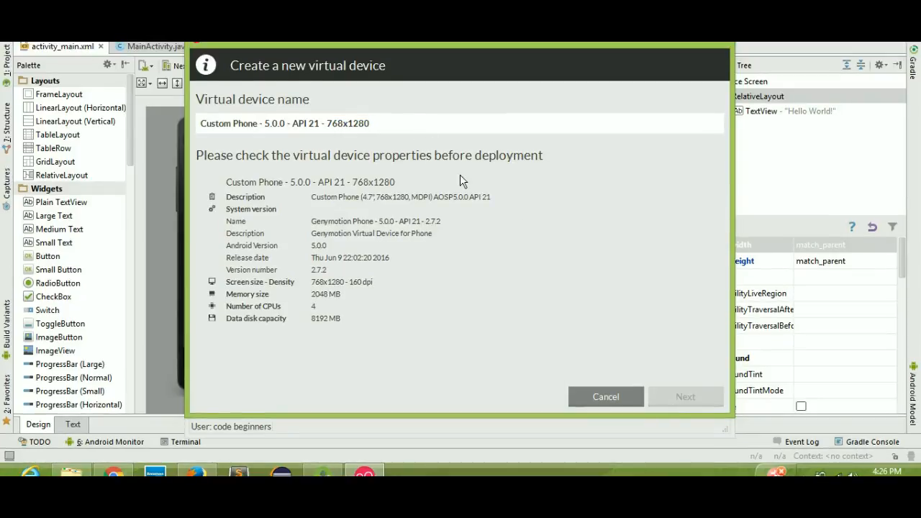
key(ctrl+a)
key(BackSpace)
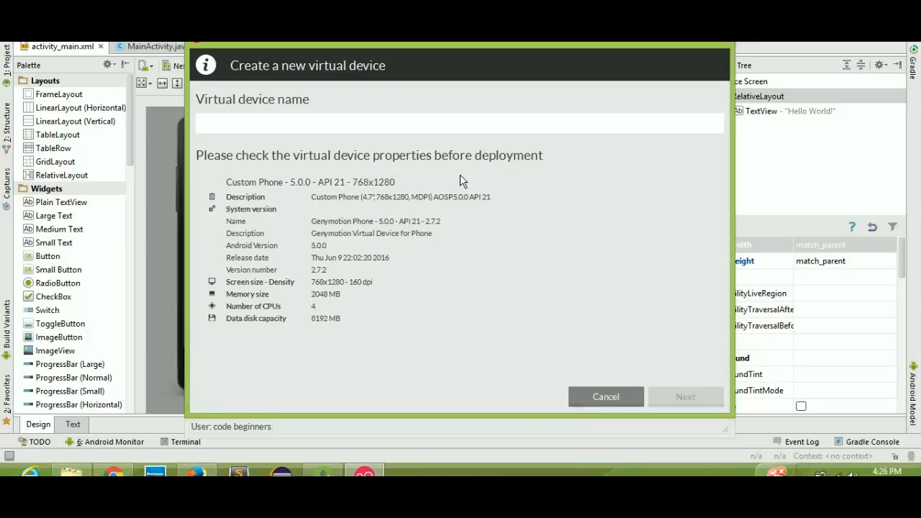
text(S)
key(BackSpace)
text(lollo)
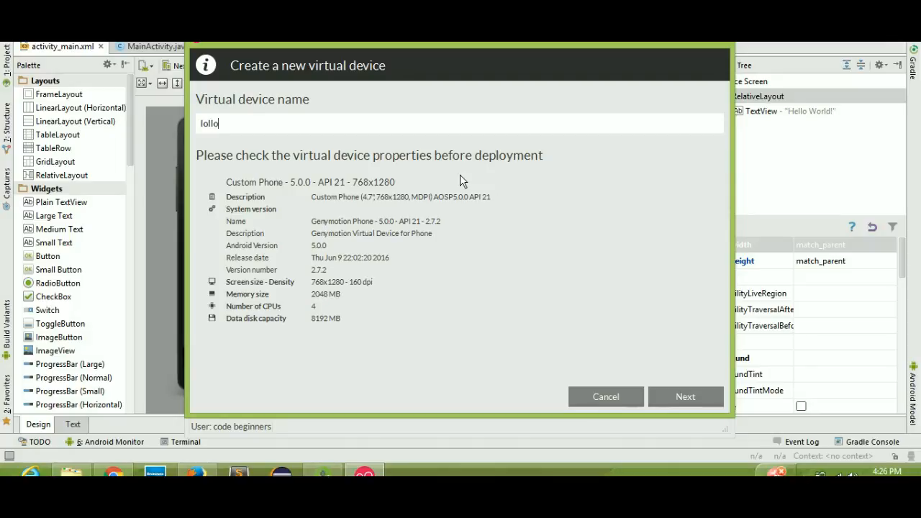
Correct the virtual device name to lollipop, deploy the device and finish the creation wizard
key(BackSpace)
text(ipop)
click(678, 396)
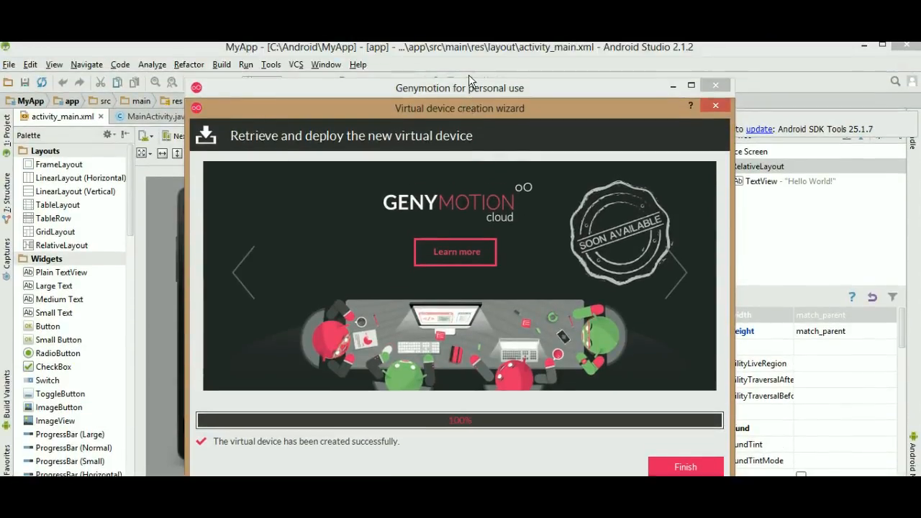
drag(466, 101, 468, 72)
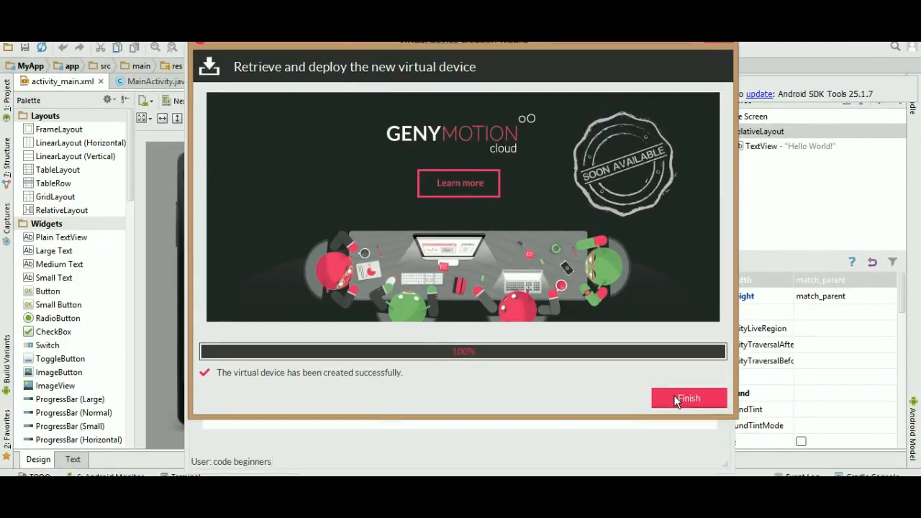
click(674, 431)
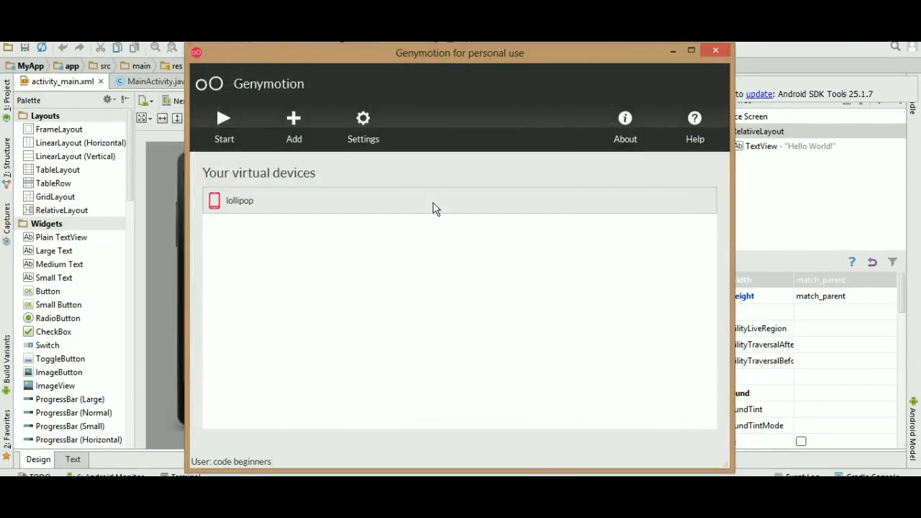
Configure the lollipop device to use the predefined 240x320 - 120dpi screen size
mouse_move(460, 203)
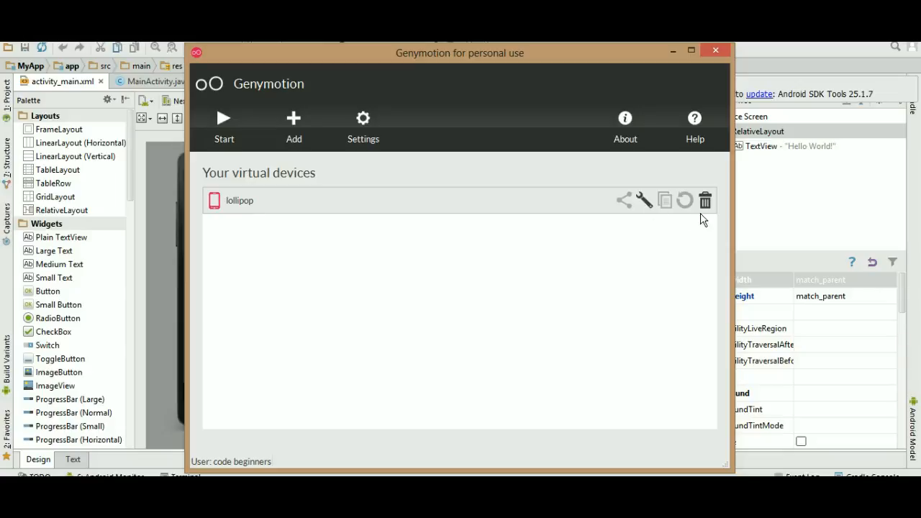
click(645, 200)
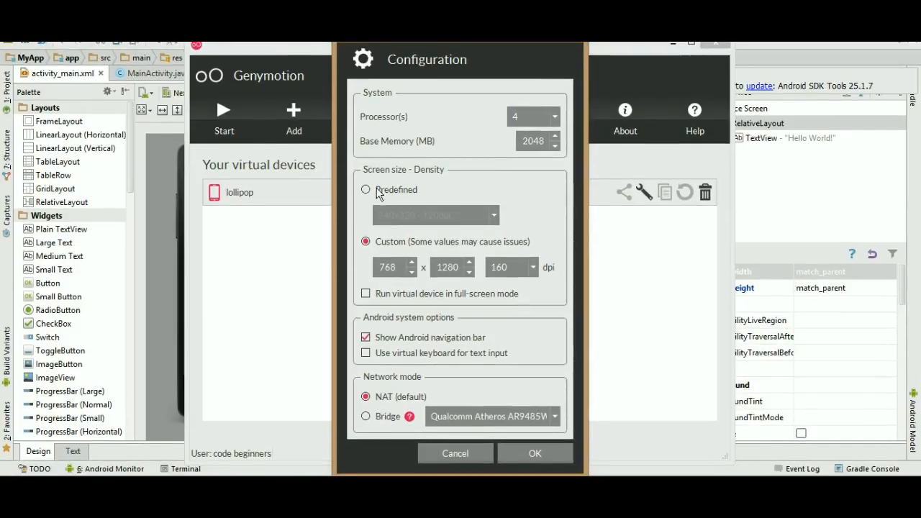
click(367, 190)
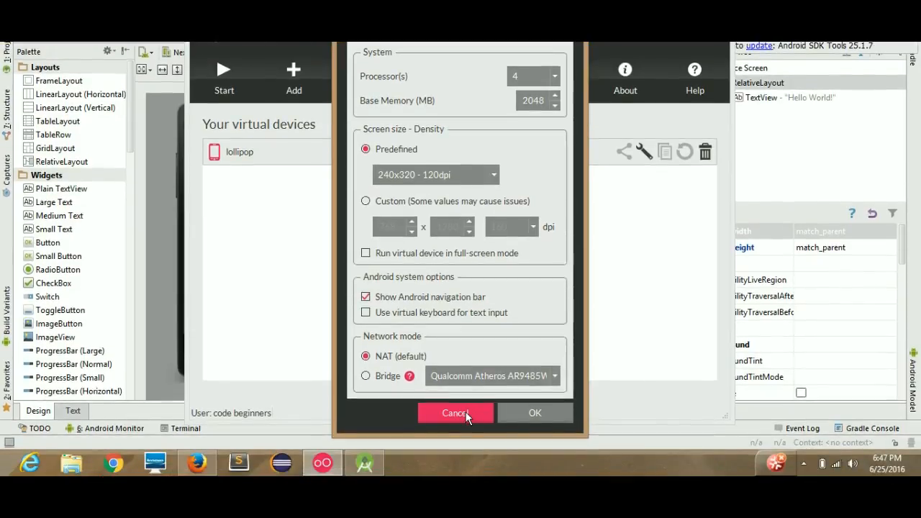
click(517, 408)
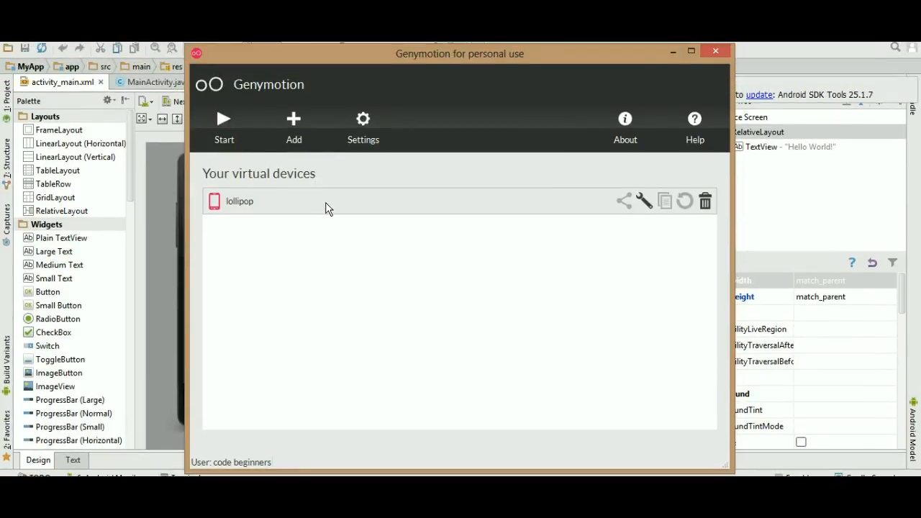
Start the lollipop device, enlarge its window in width and height, and dismiss the Android Welcome message
click(222, 124)
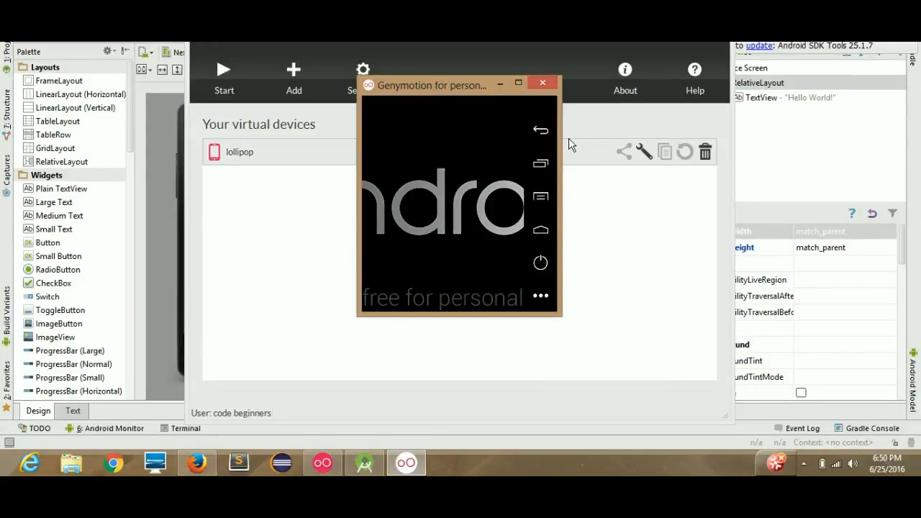
drag(562, 204, 785, 205)
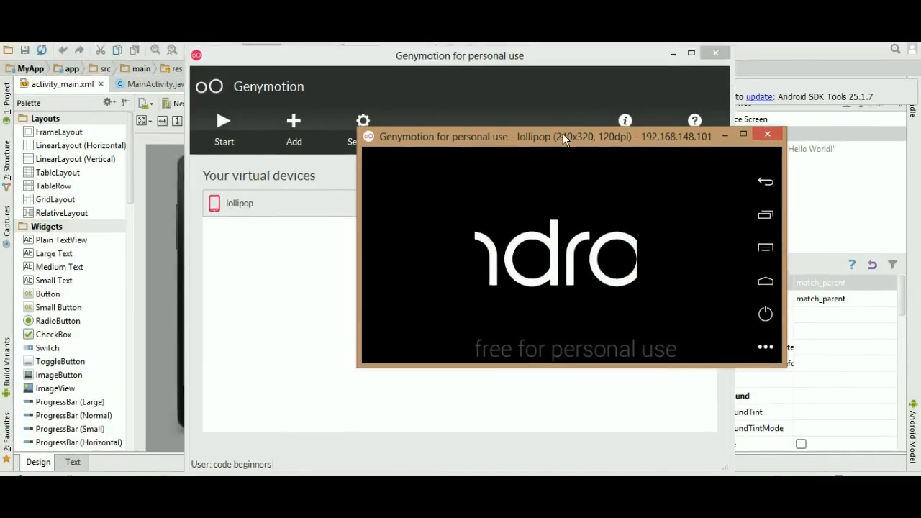
drag(563, 136, 432, 131)
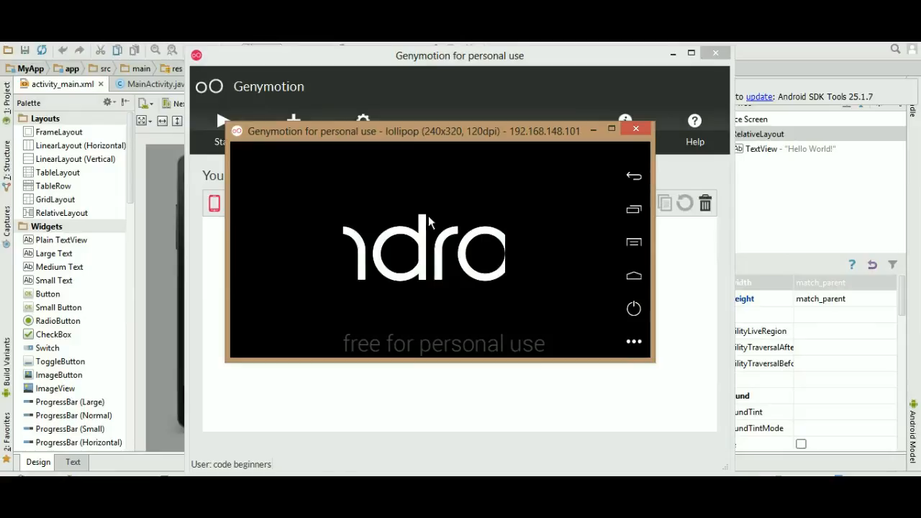
drag(226, 234, 154, 243)
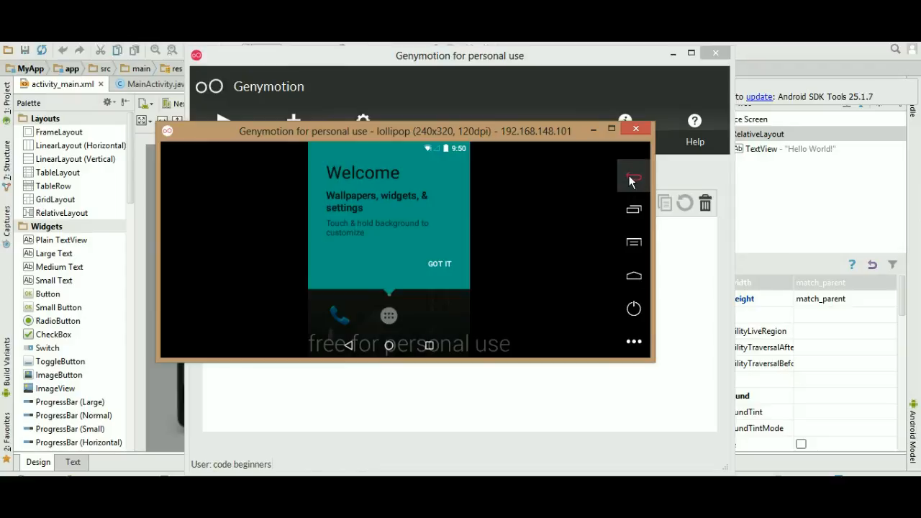
click(439, 264)
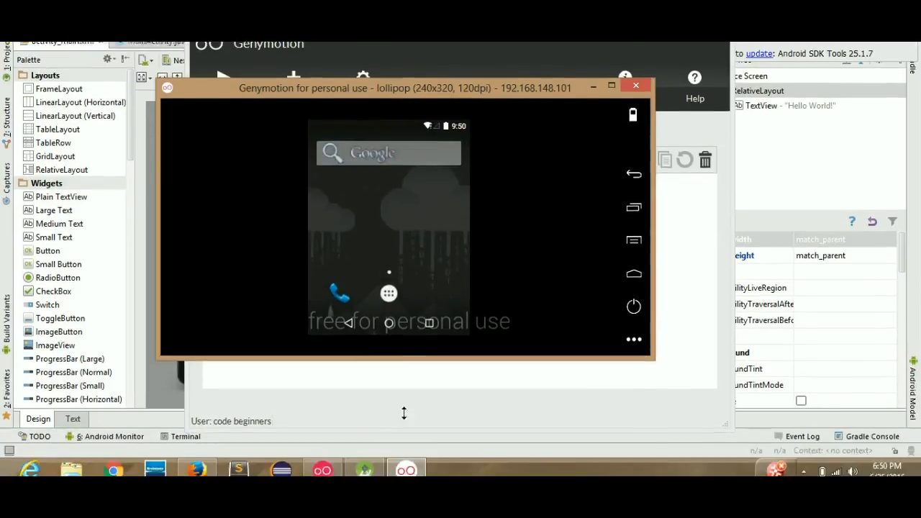
drag(404, 413, 403, 420)
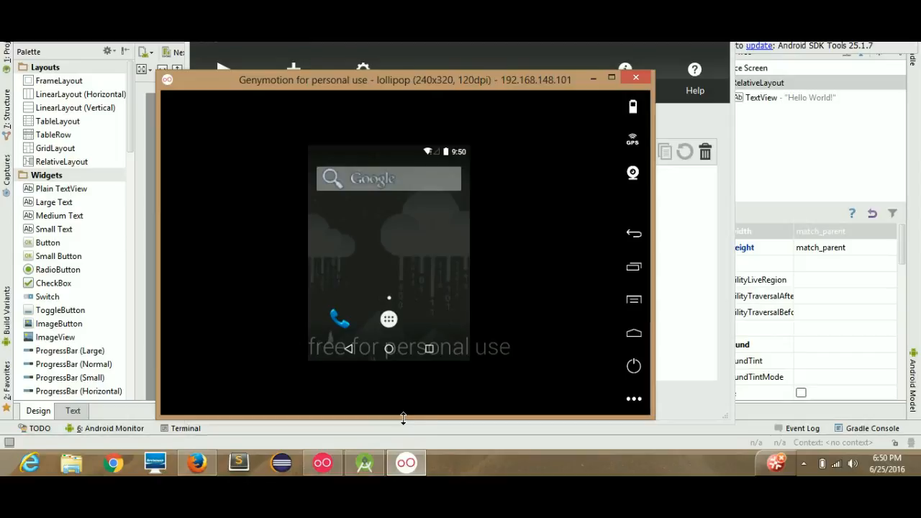
Open the app drawer on the lollipop device and look through its pages of installed apps
click(388, 319)
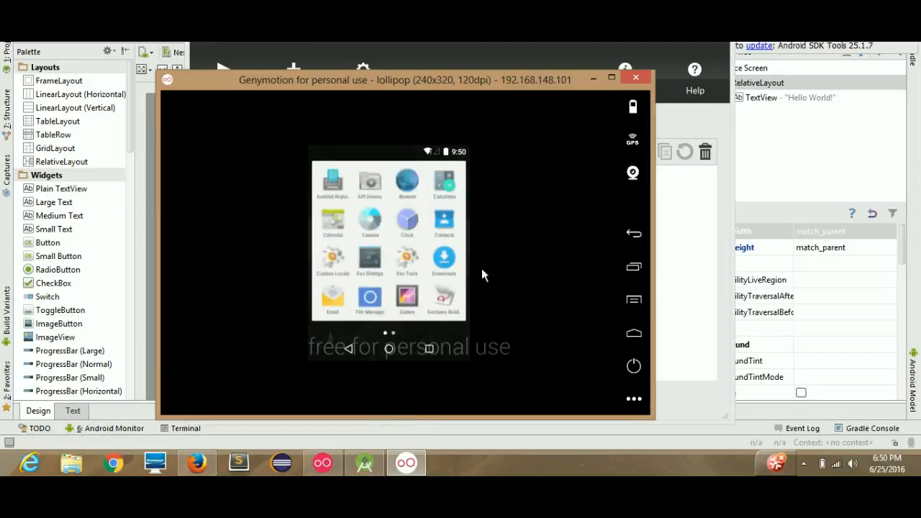
drag(440, 196, 389, 188)
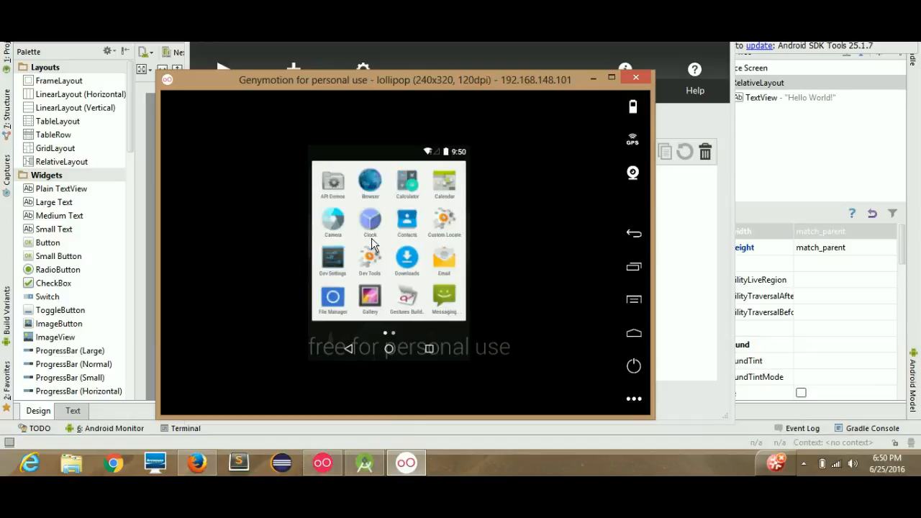
drag(459, 241, 237, 228)
drag(366, 244, 502, 237)
drag(406, 238, 599, 276)
drag(419, 260, 328, 254)
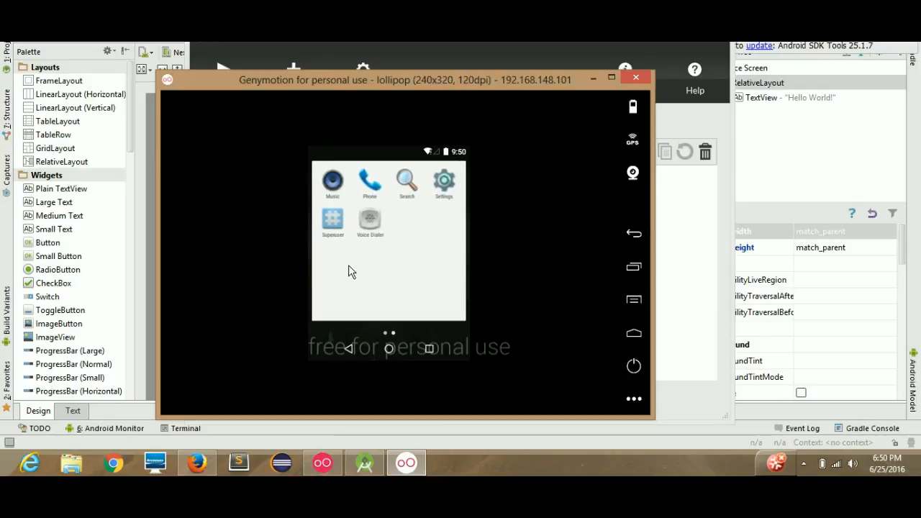
Return the device to its home screen, and close both the device and the Genymotion window
click(350, 349)
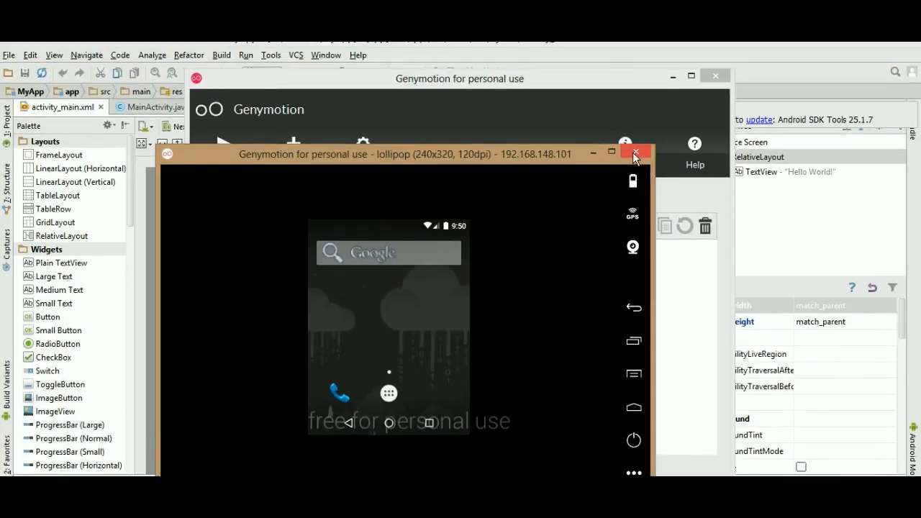
click(635, 154)
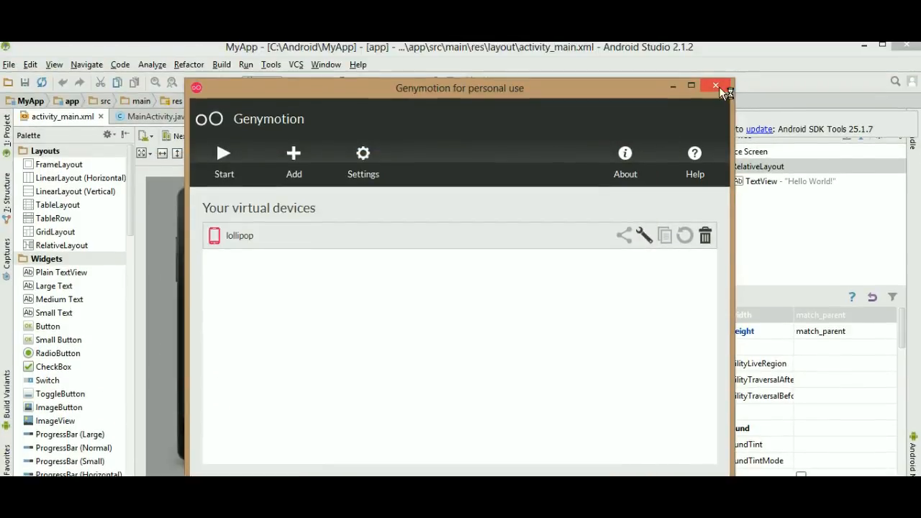
click(718, 78)
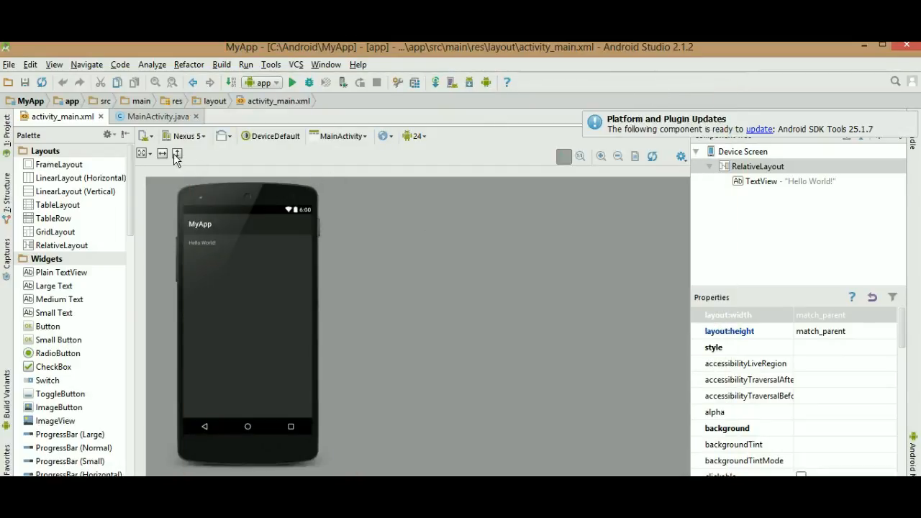
Open the Plugins section of Android Studio's settings and browse the plugin repositories
click(9, 65)
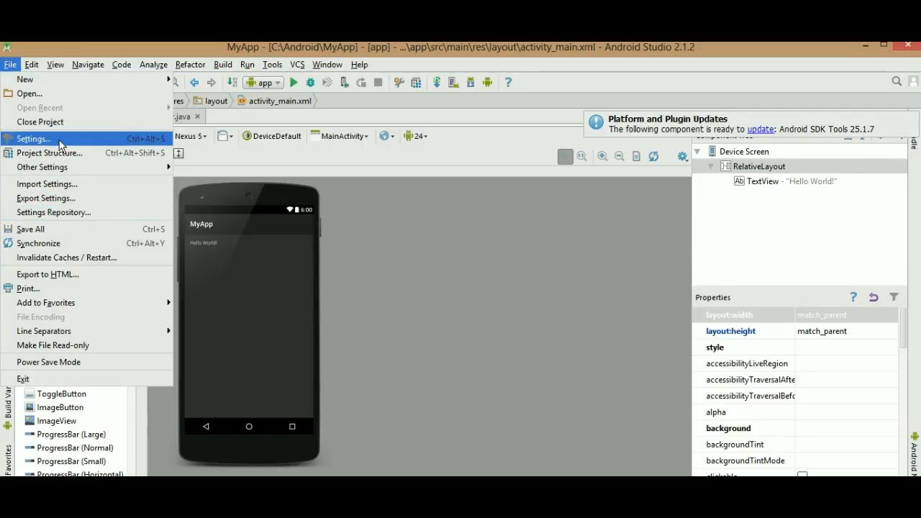
click(107, 141)
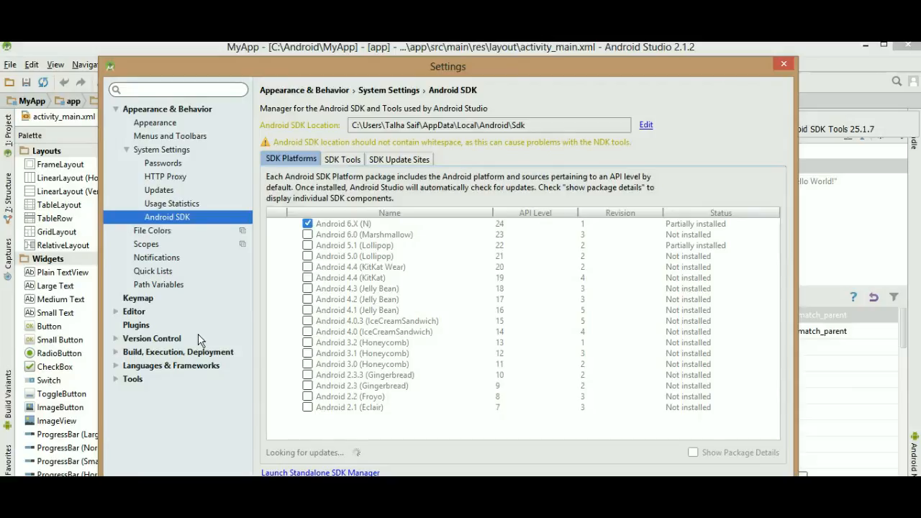
click(141, 328)
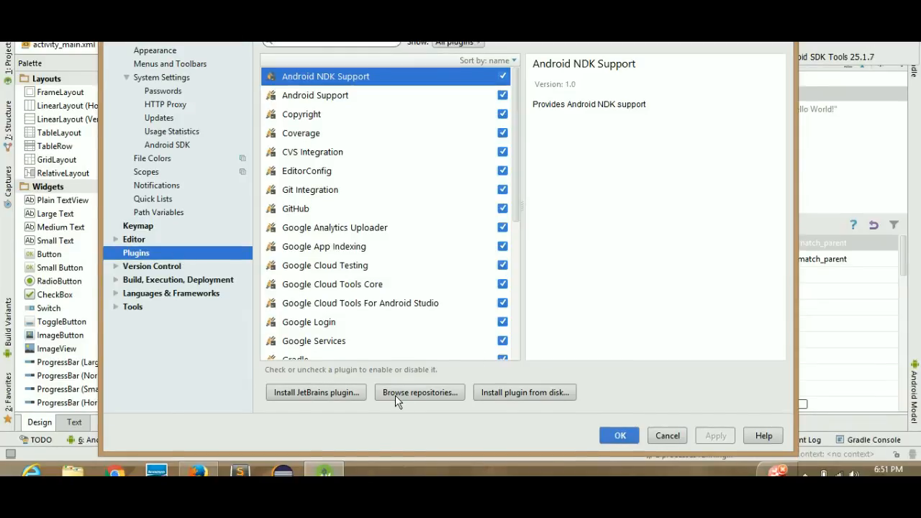
click(408, 385)
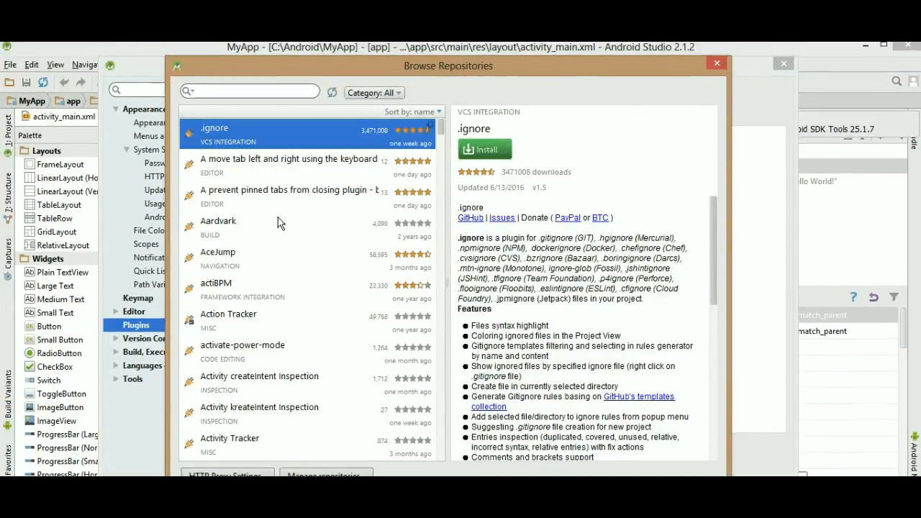
Search the plugin repositories for genymo and install the Genymotion plugin
click(245, 92)
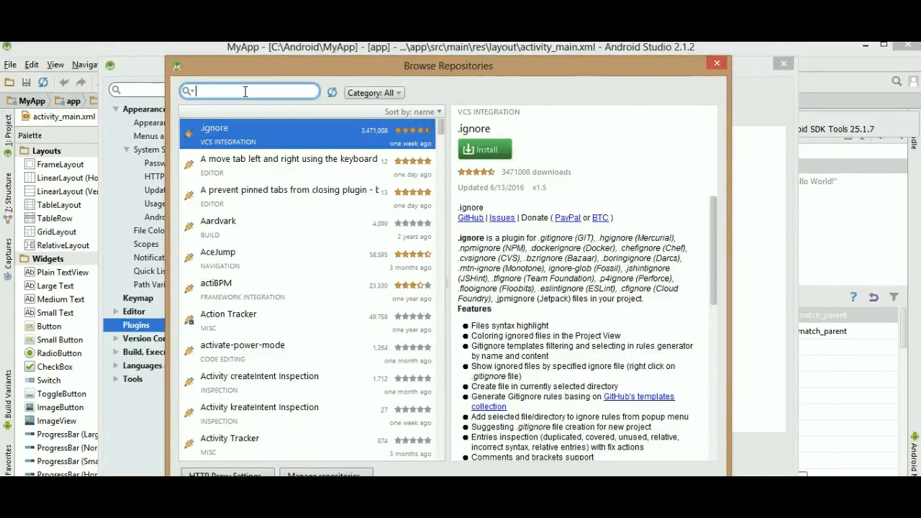
text(genymo)
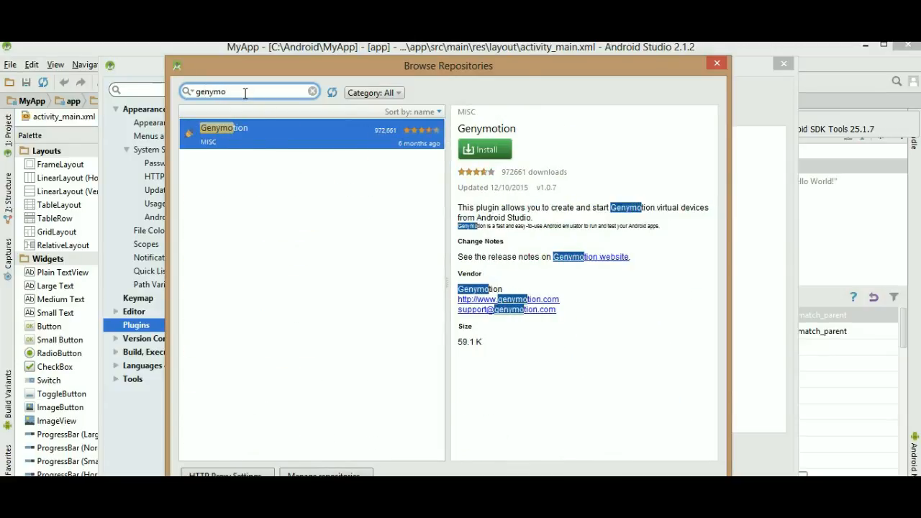
click(257, 131)
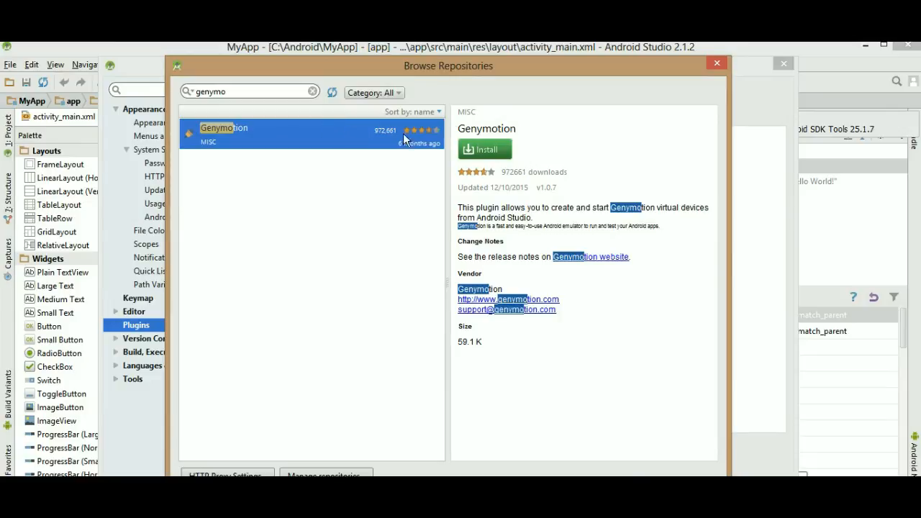
click(482, 151)
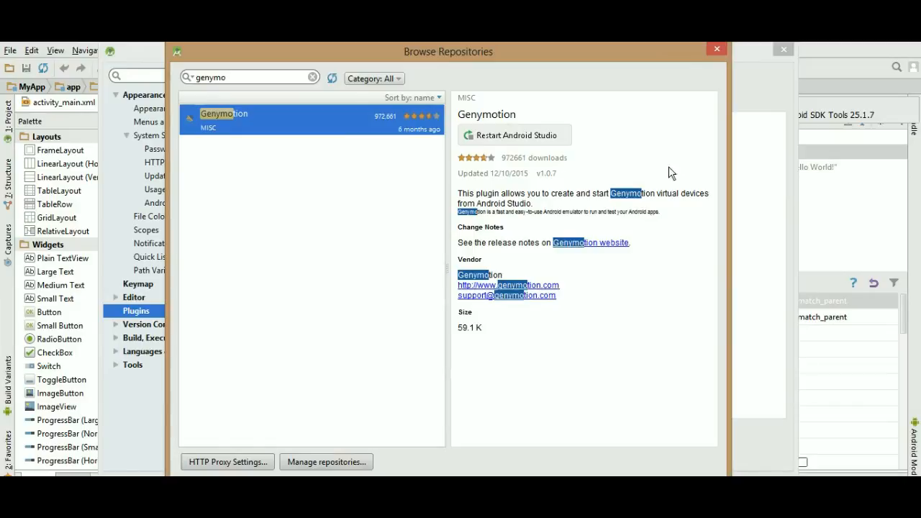
Accept the plugin settings and restart Android Studio to activate the Genymotion plugin
click(528, 136)
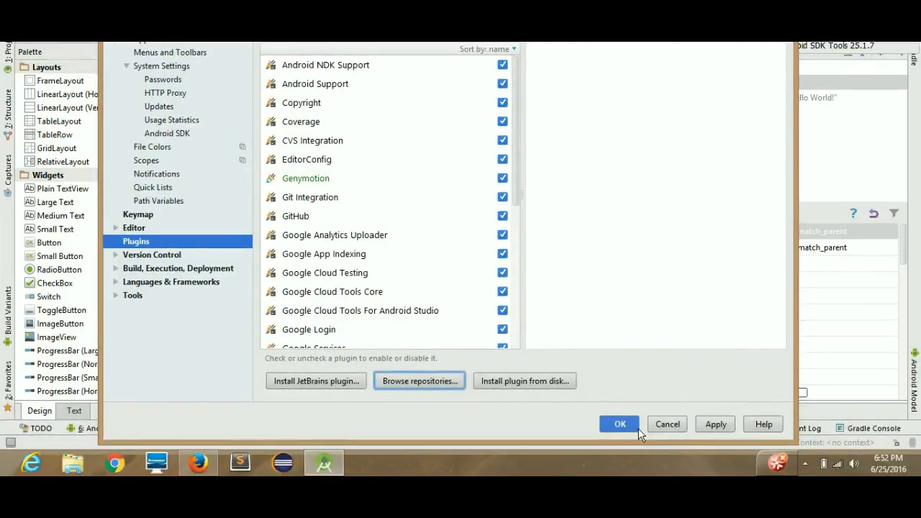
click(633, 426)
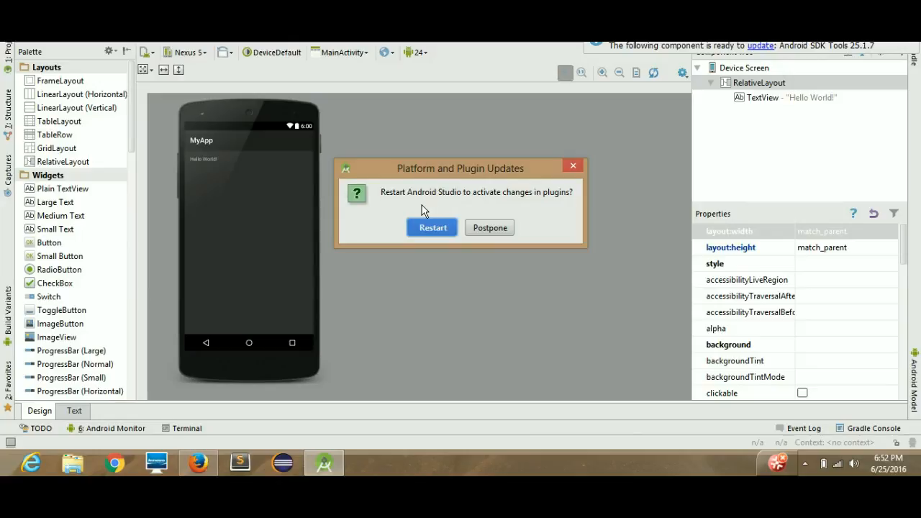
click(427, 229)
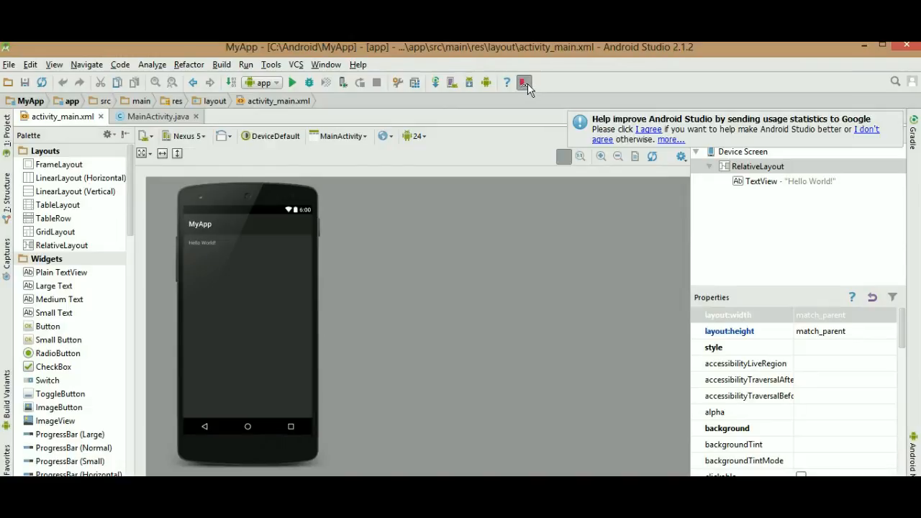
Set the plugin's Genymotion folder path to C:\Program Files\Genymobile\Genymotion and apply the setting
click(527, 83)
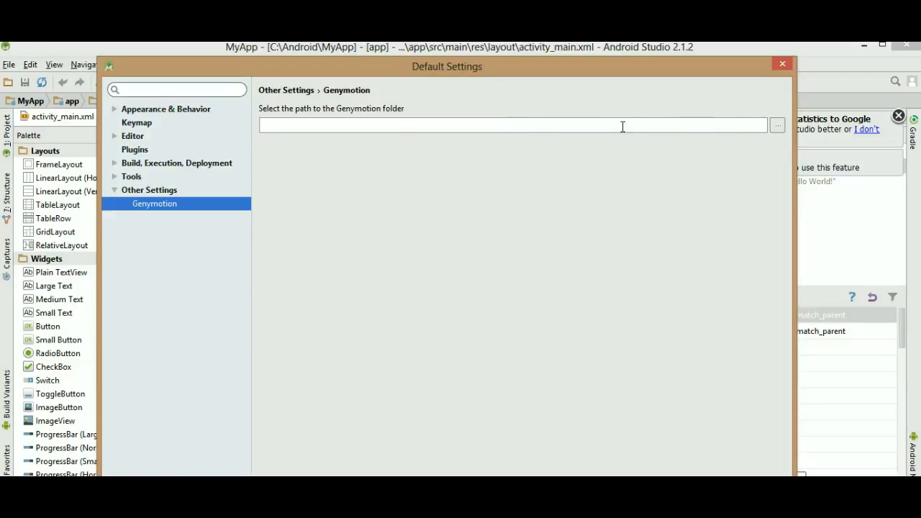
click(778, 126)
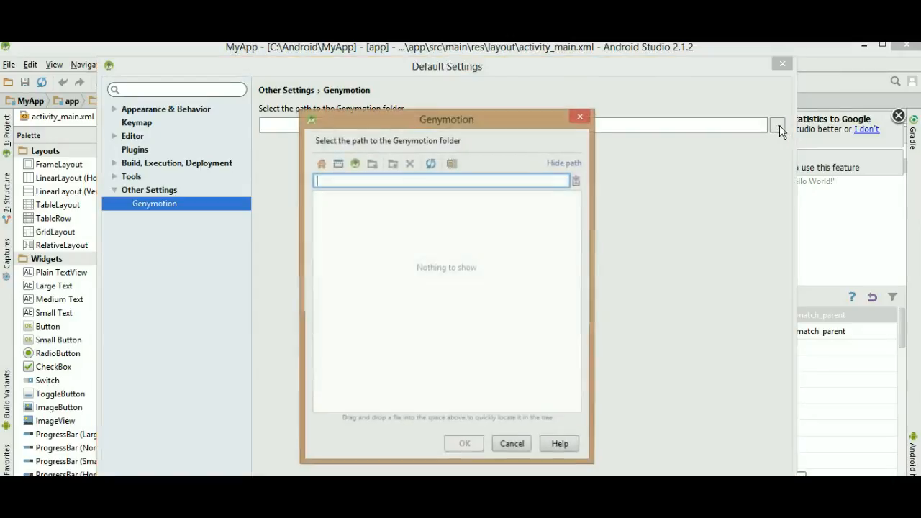
click(321, 200)
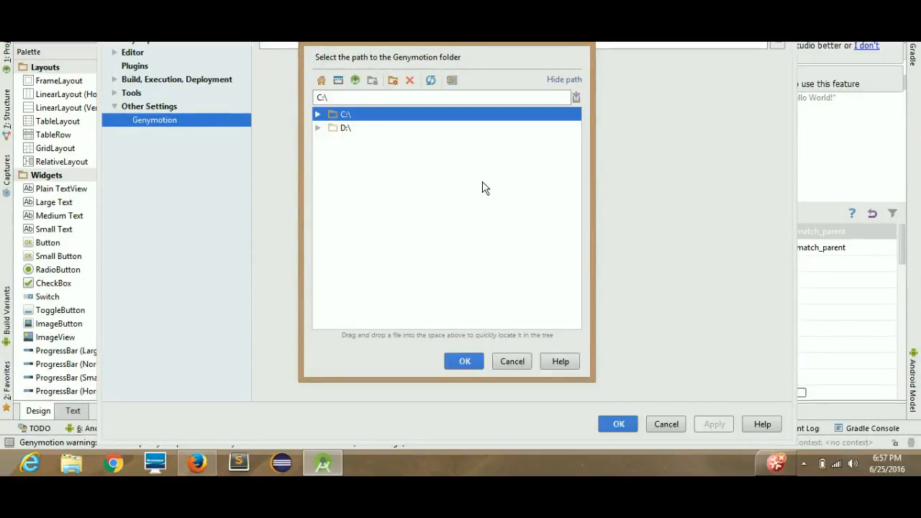
click(317, 130)
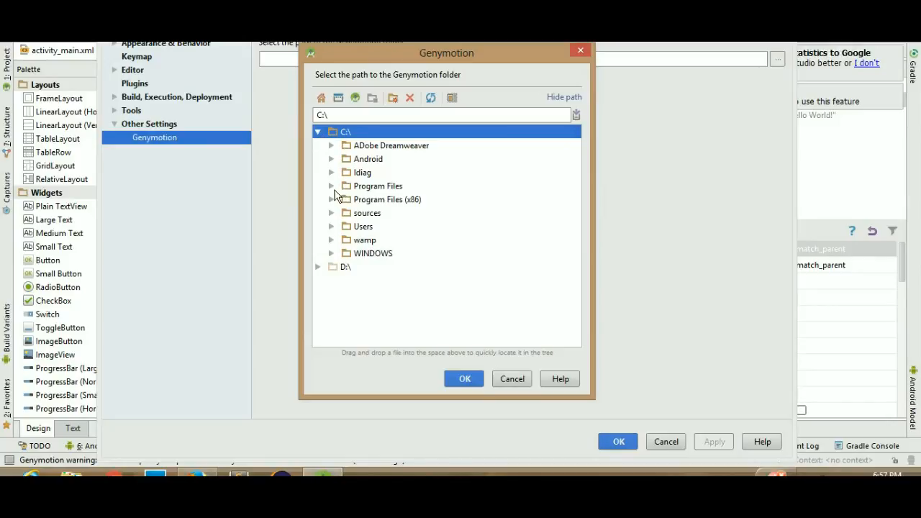
click(332, 186)
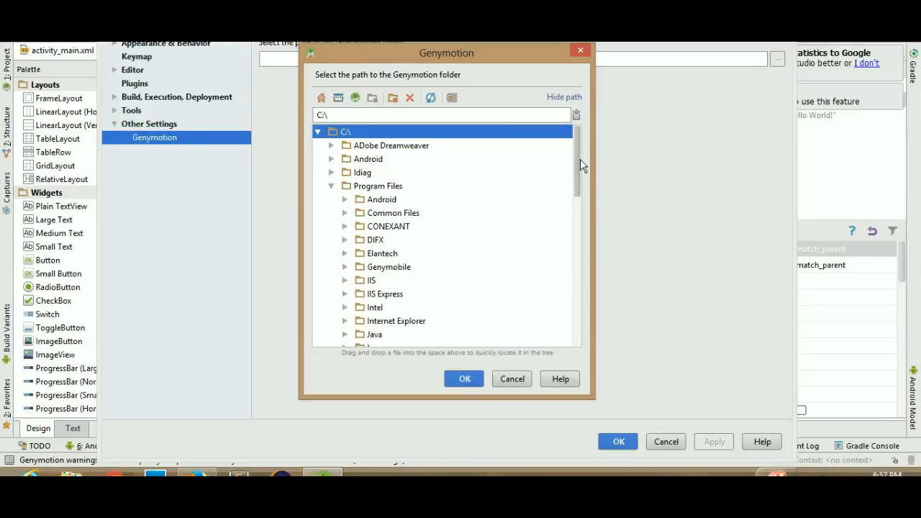
drag(580, 159, 585, 191)
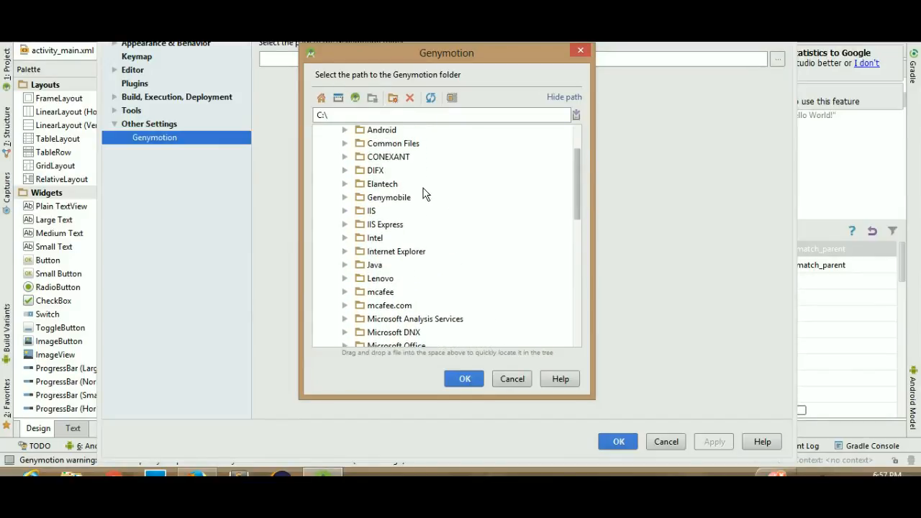
click(406, 196)
click(344, 199)
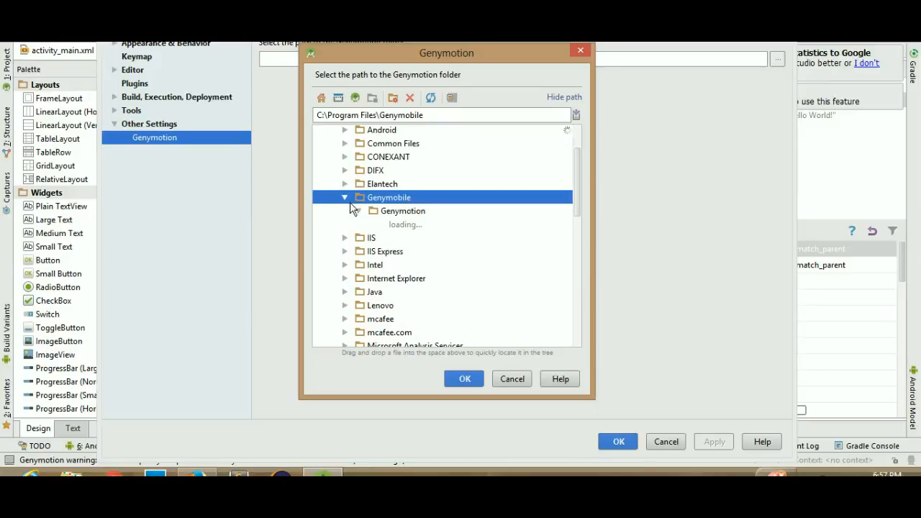
click(393, 211)
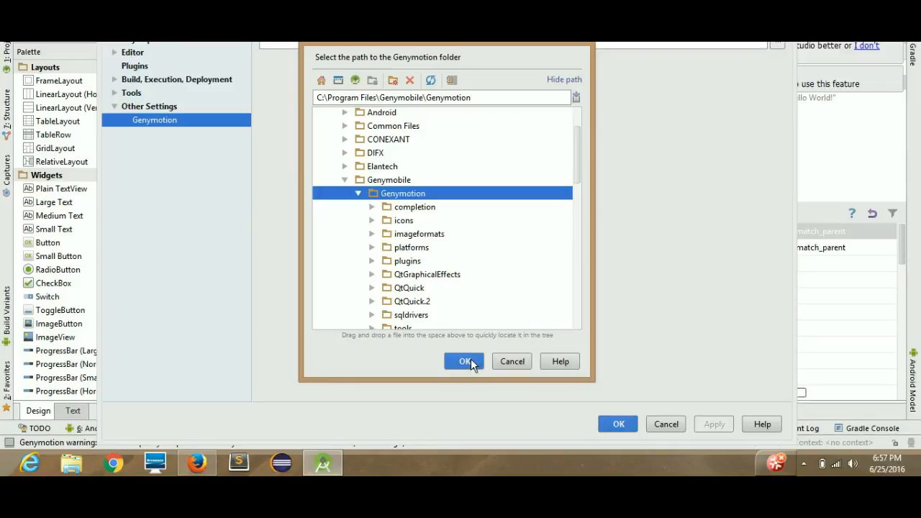
click(466, 361)
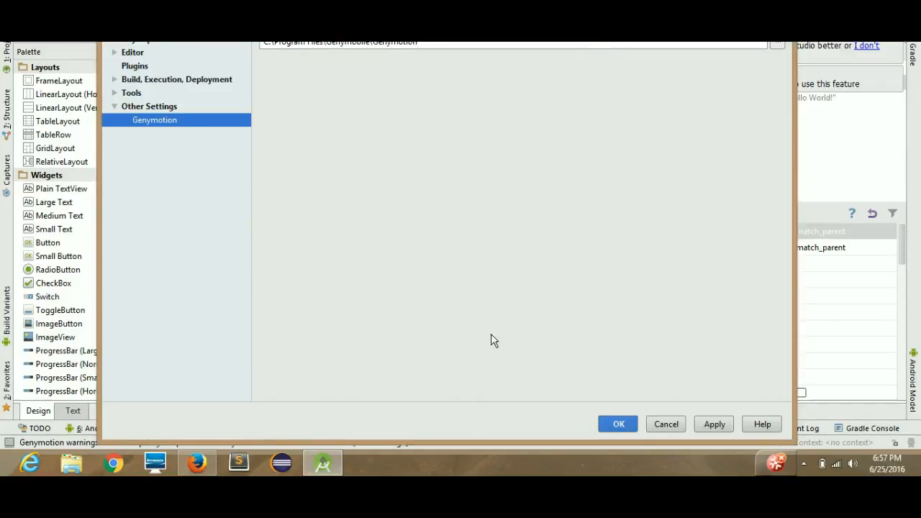
click(723, 422)
click(618, 424)
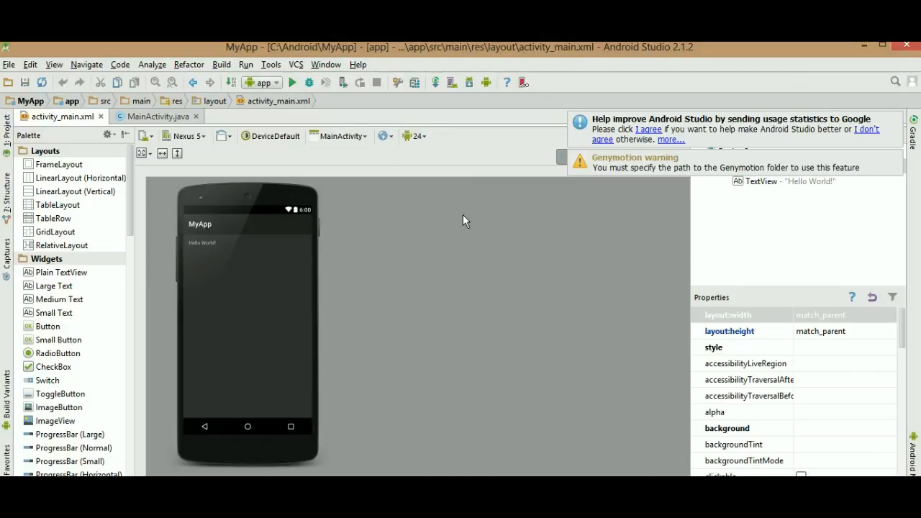
click(293, 83)
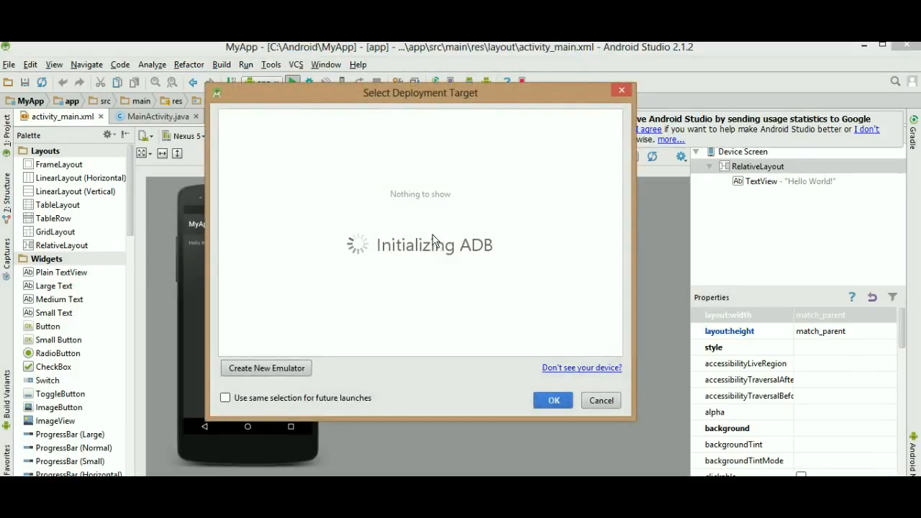
drag(294, 91, 299, 133)
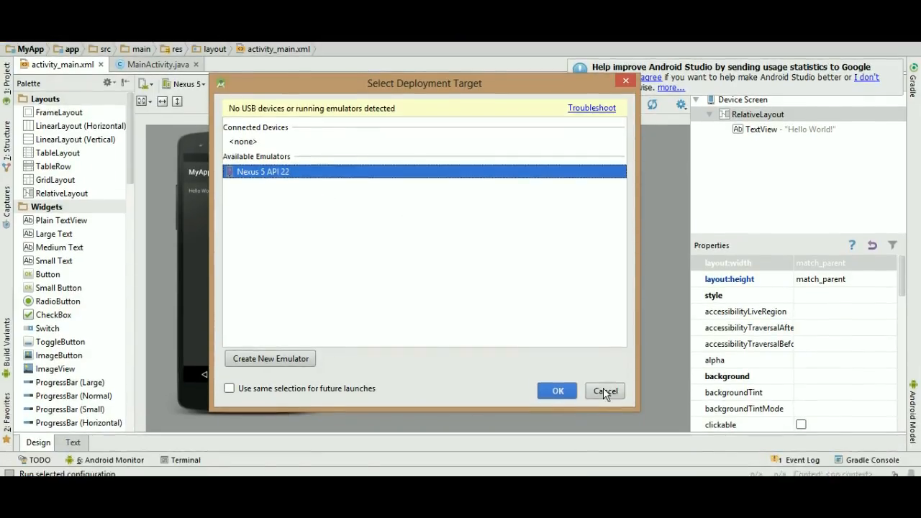
click(603, 415)
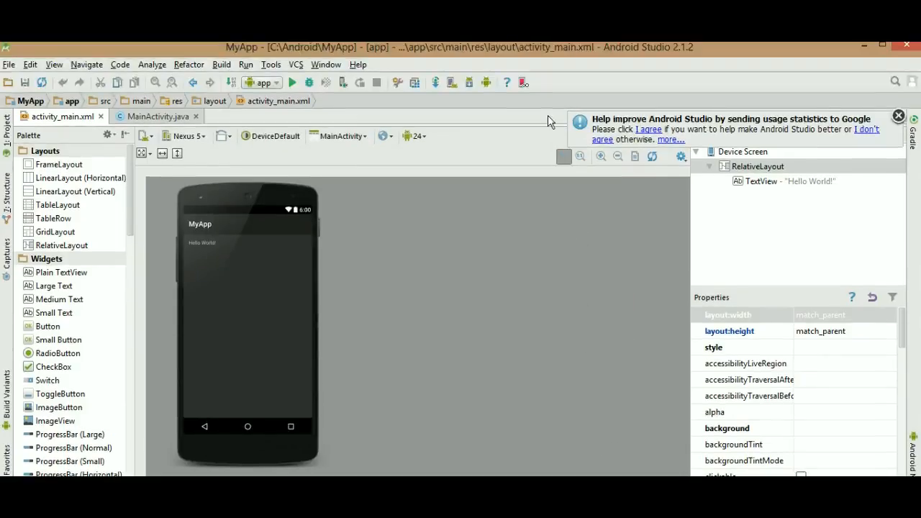
Open the Genymotion Device Manager from Android Studio and start the lollipop virtual device
click(523, 83)
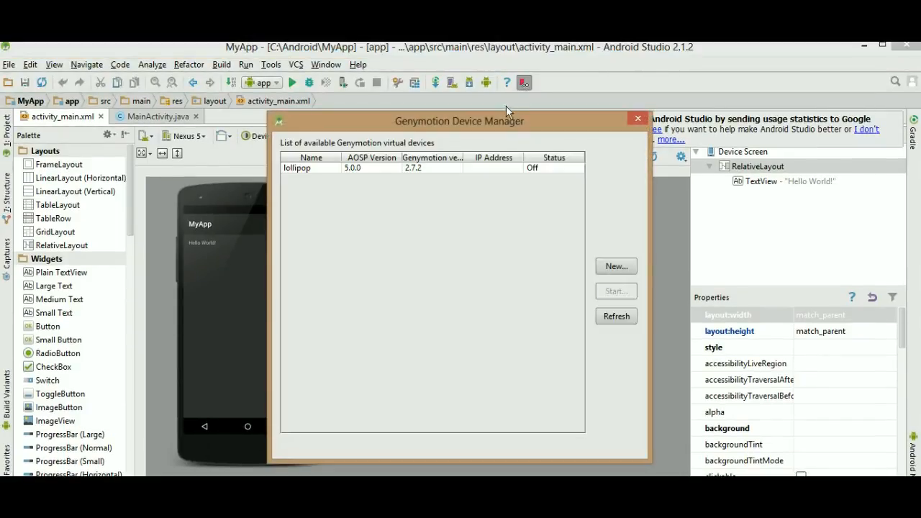
click(461, 170)
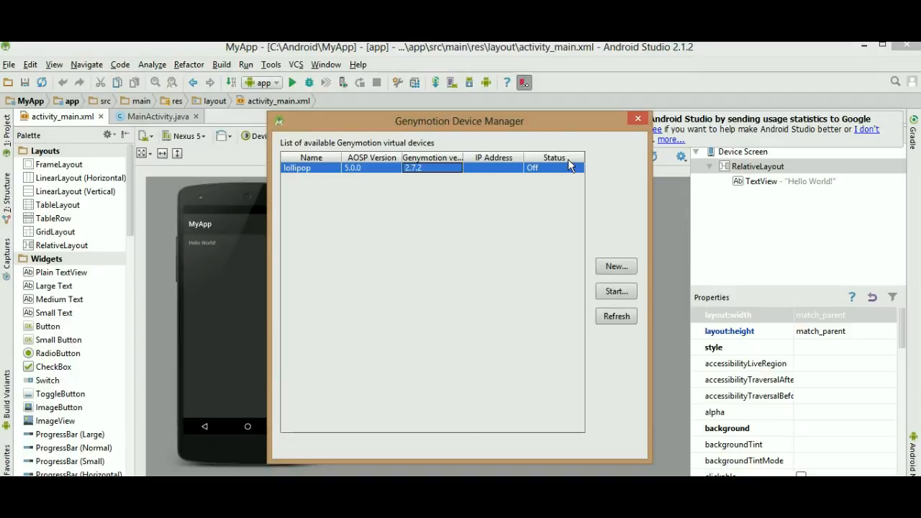
click(611, 295)
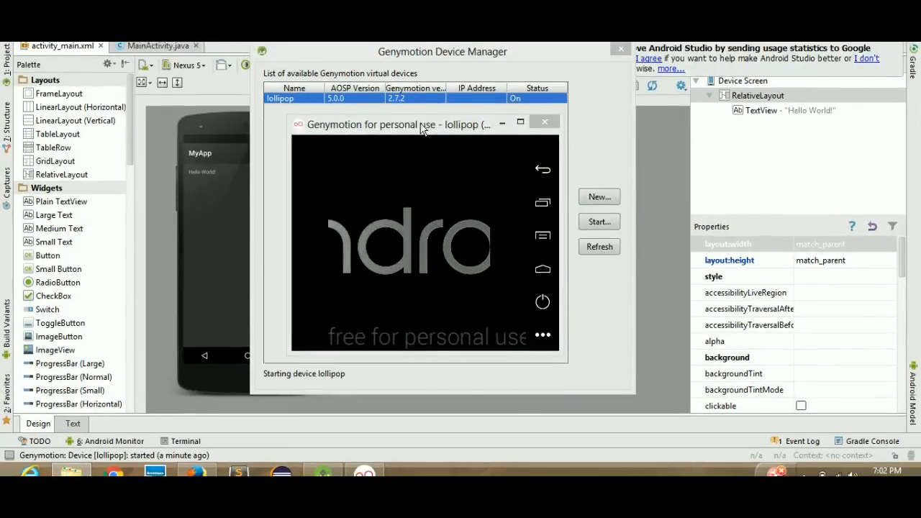
Reposition the lollipop device window and widen it until the whole device screen fits
drag(417, 113, 392, 142)
drag(391, 180, 400, 167)
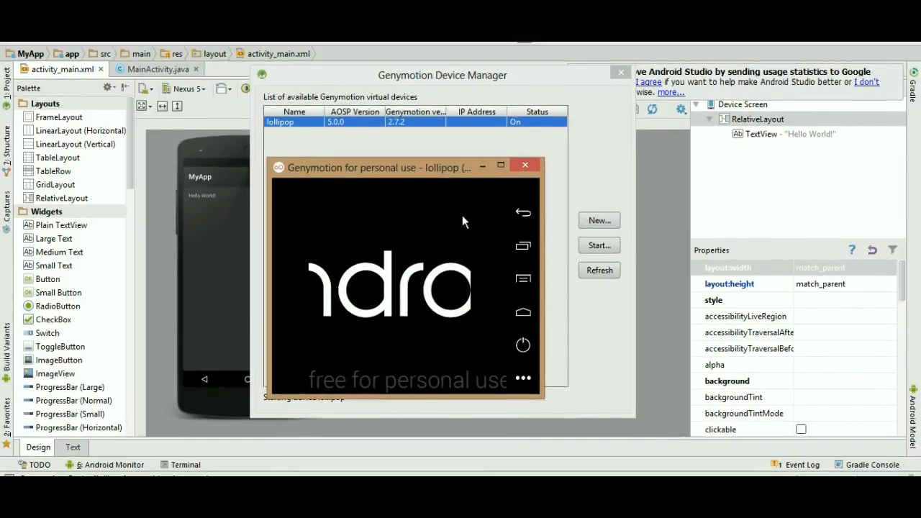
click(501, 165)
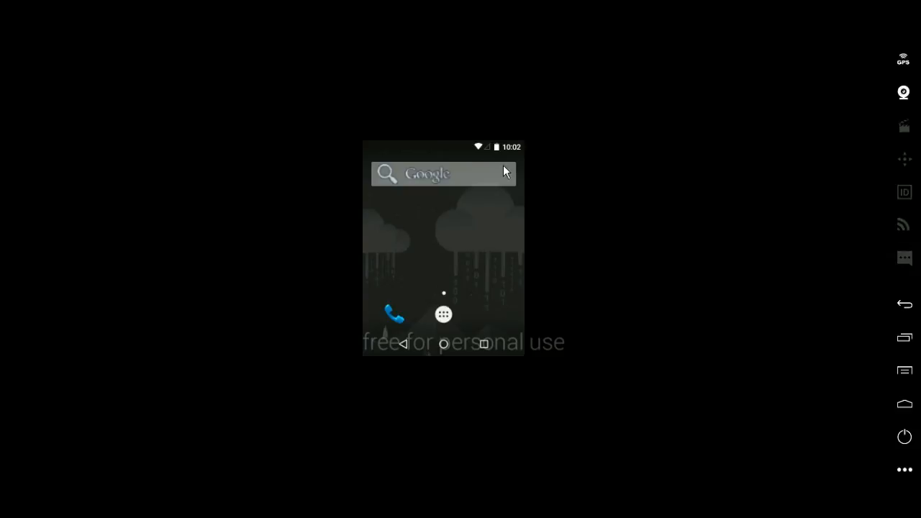
click(880, 49)
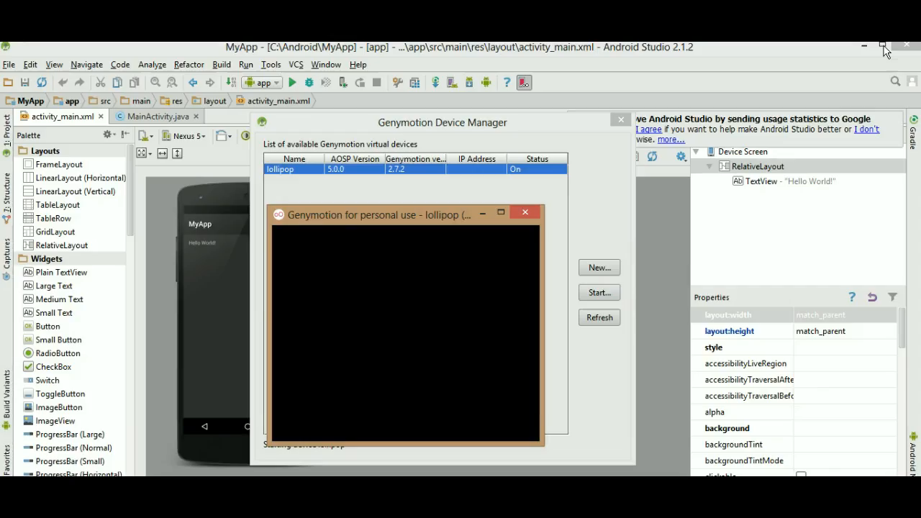
drag(270, 324, 139, 338)
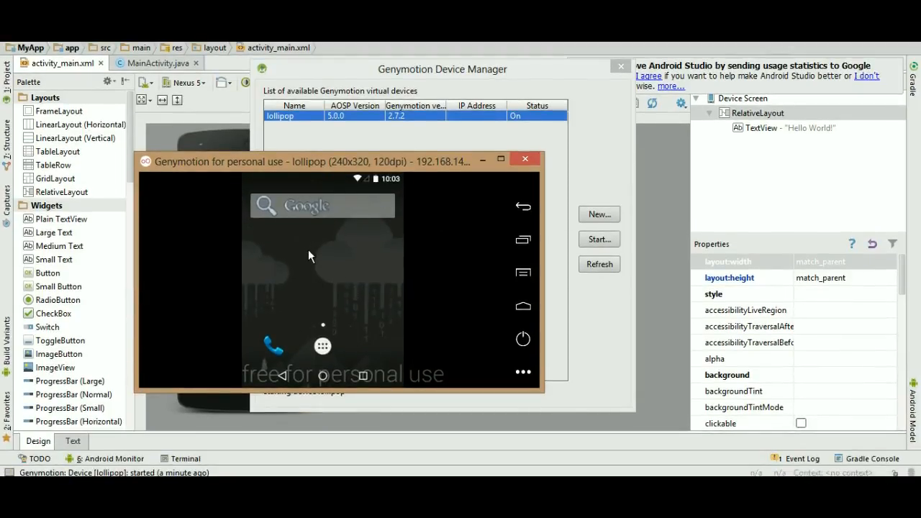
Close the Genymotion Device Manager and leave the running lollipop device window minimized
click(482, 159)
click(620, 124)
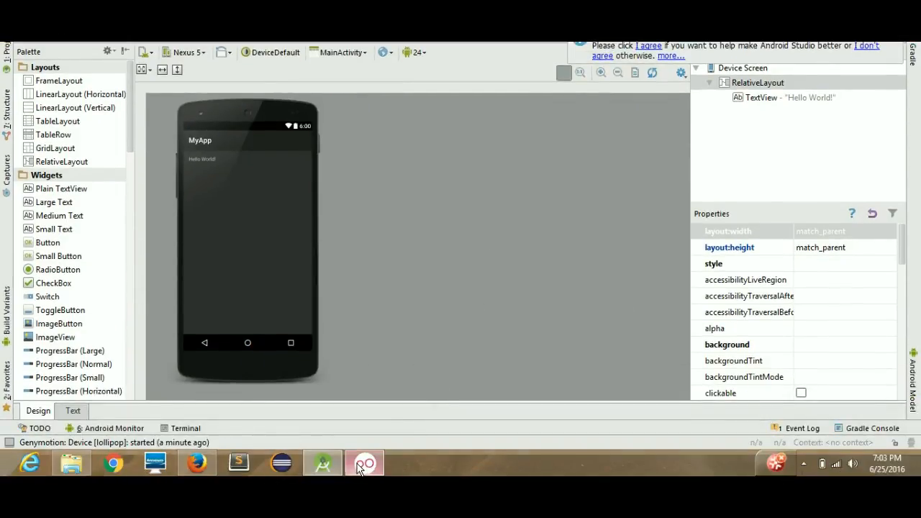
click(363, 464)
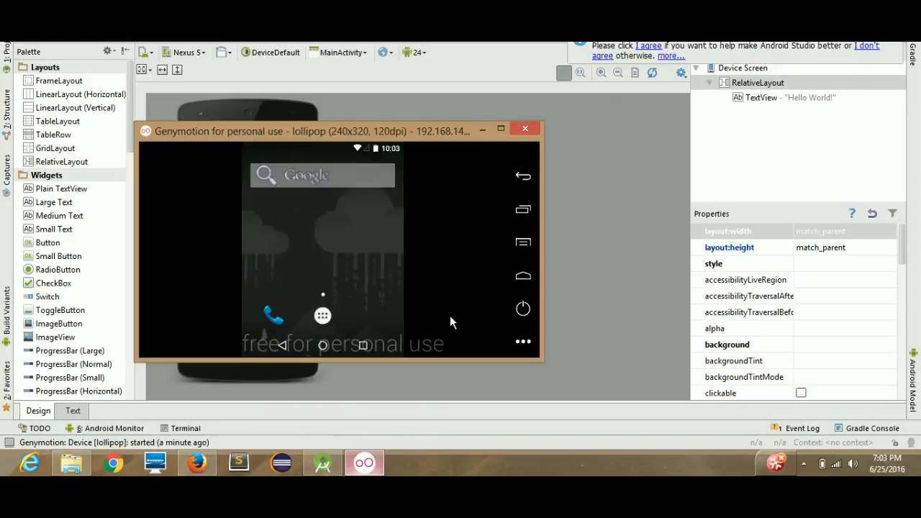
click(483, 131)
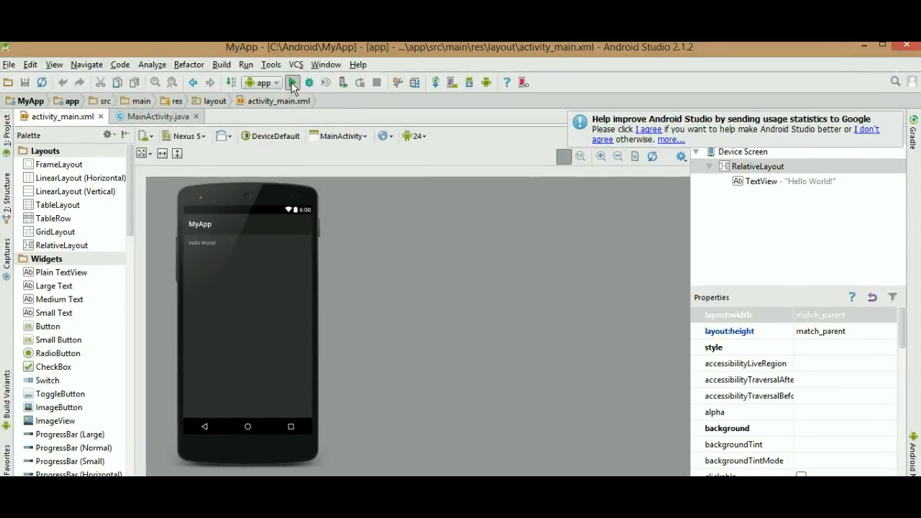
Run the app on the connected Unknown Lollipop (Android 5.0, API 21) device and make the device window taller
click(292, 83)
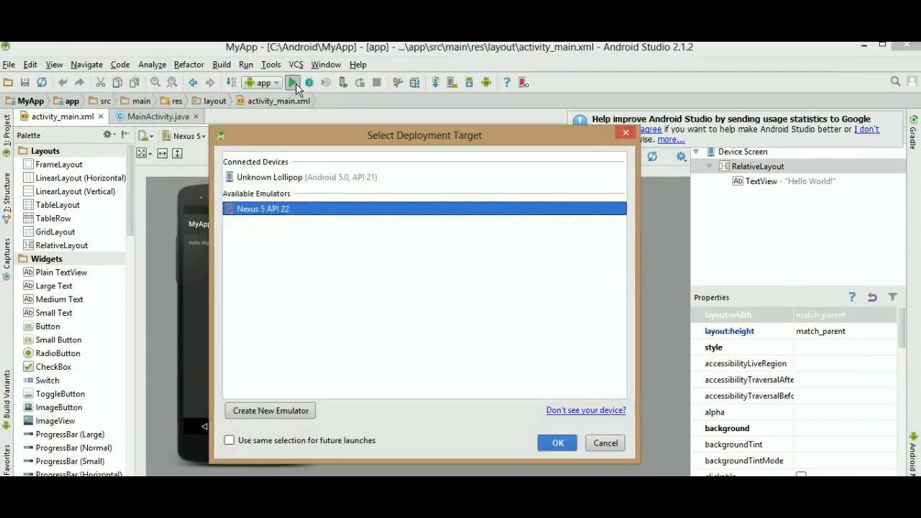
click(360, 177)
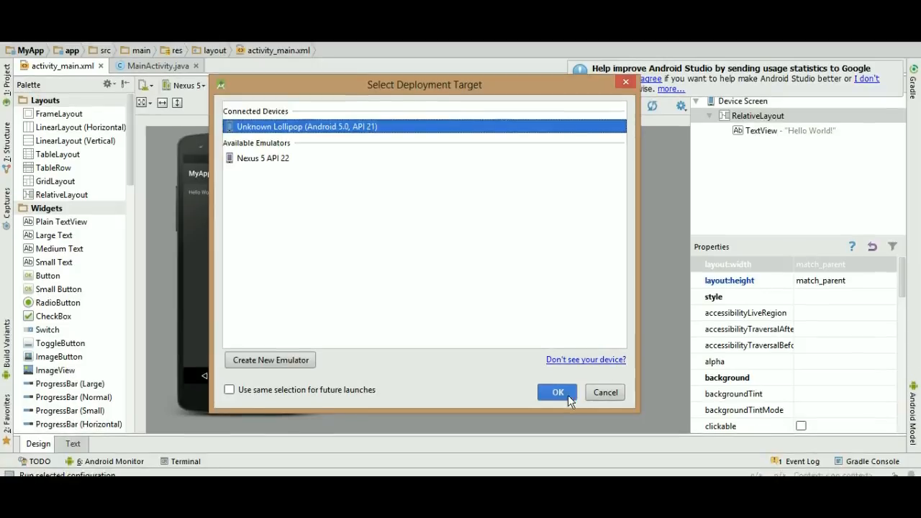
click(566, 395)
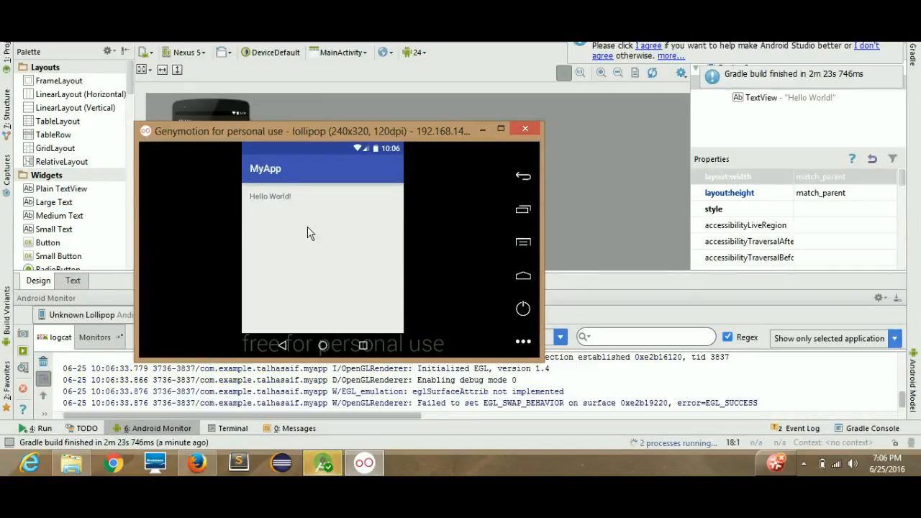
drag(360, 122, 472, 108)
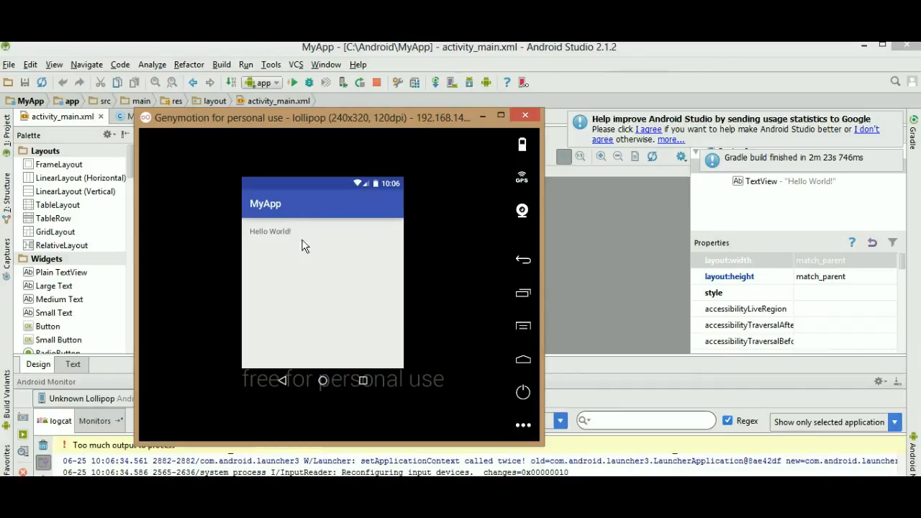